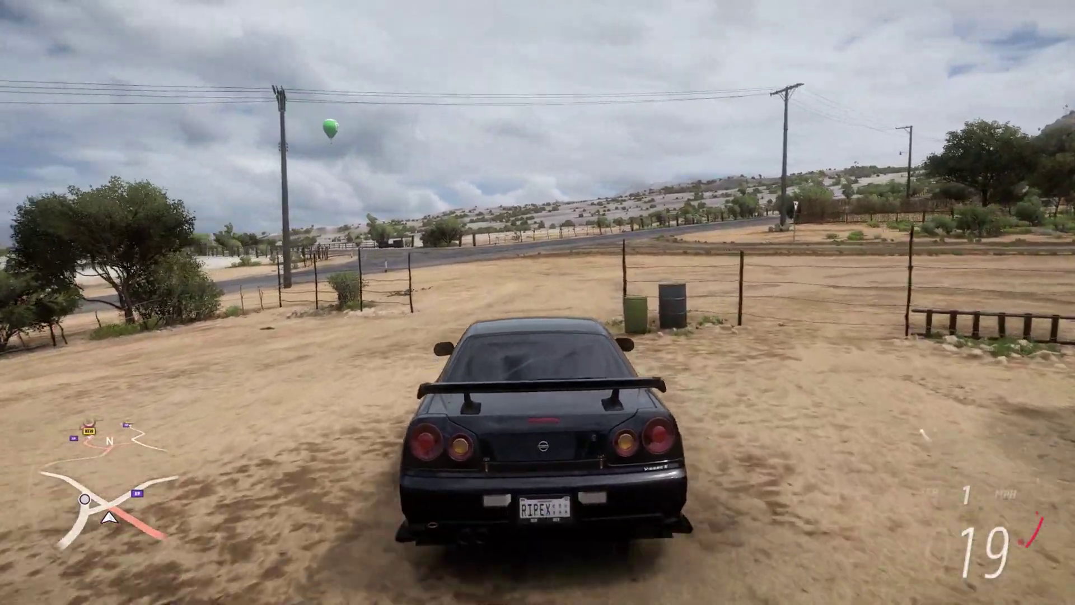
- Drive the black Skyline off the dirt lot onto the desert road and through the left bend
key("w")
key("a")
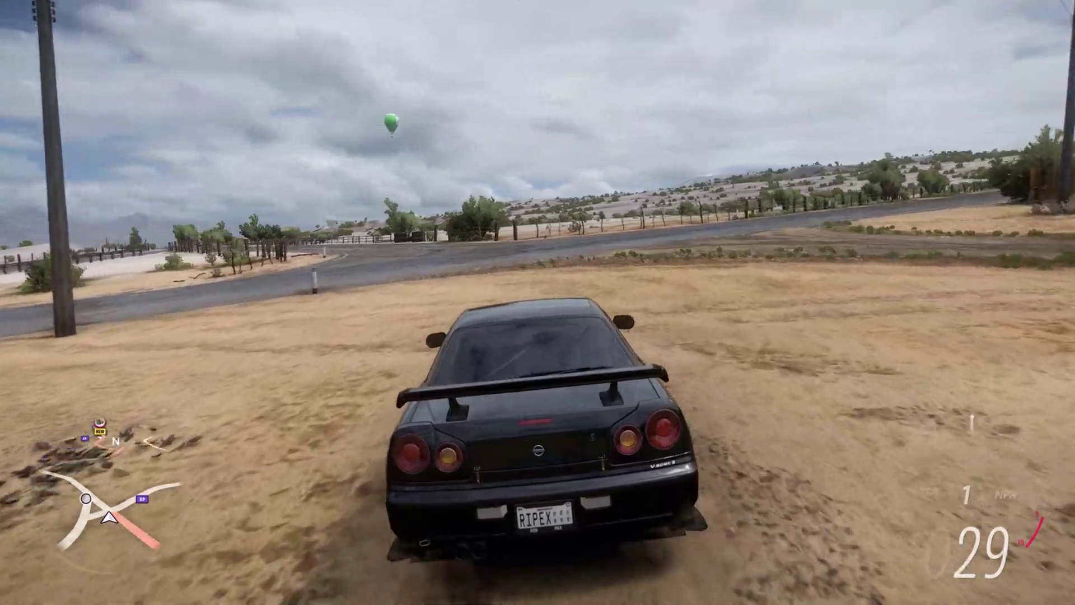
key("d")
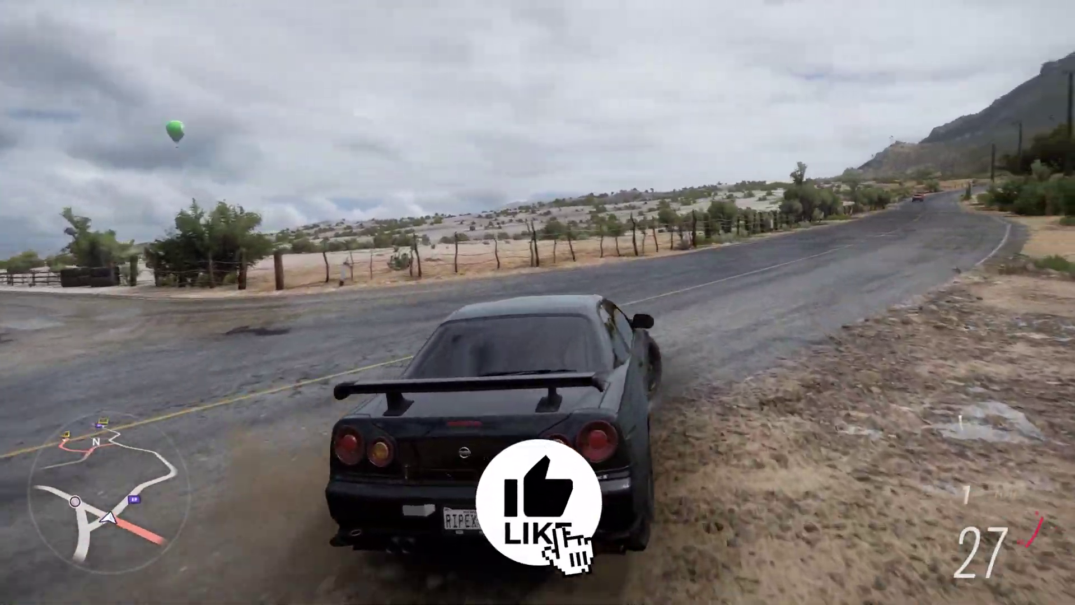
key("d")
key("w")
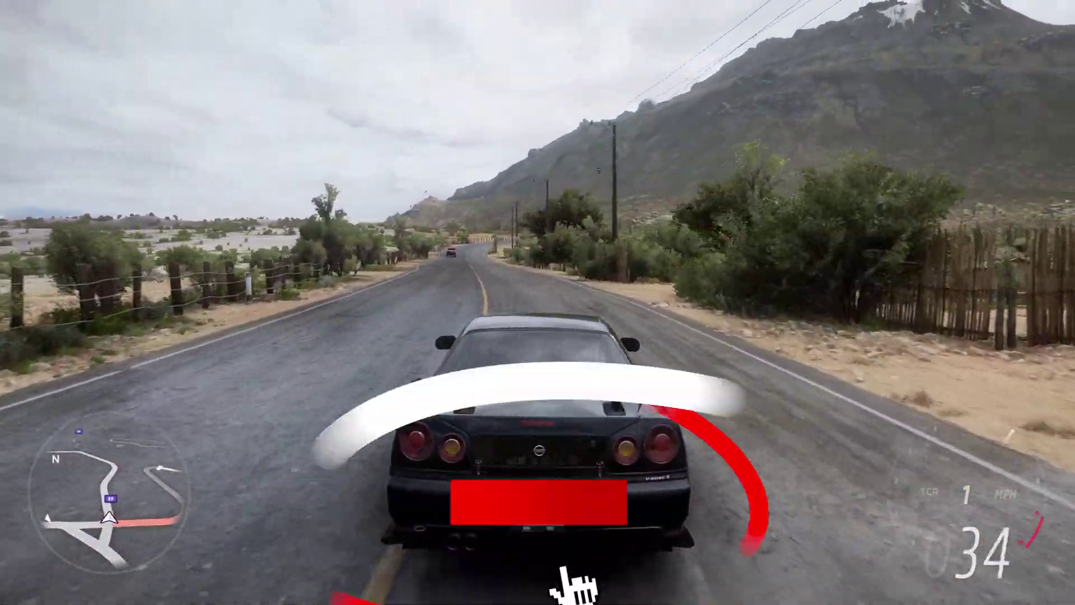
key("w")
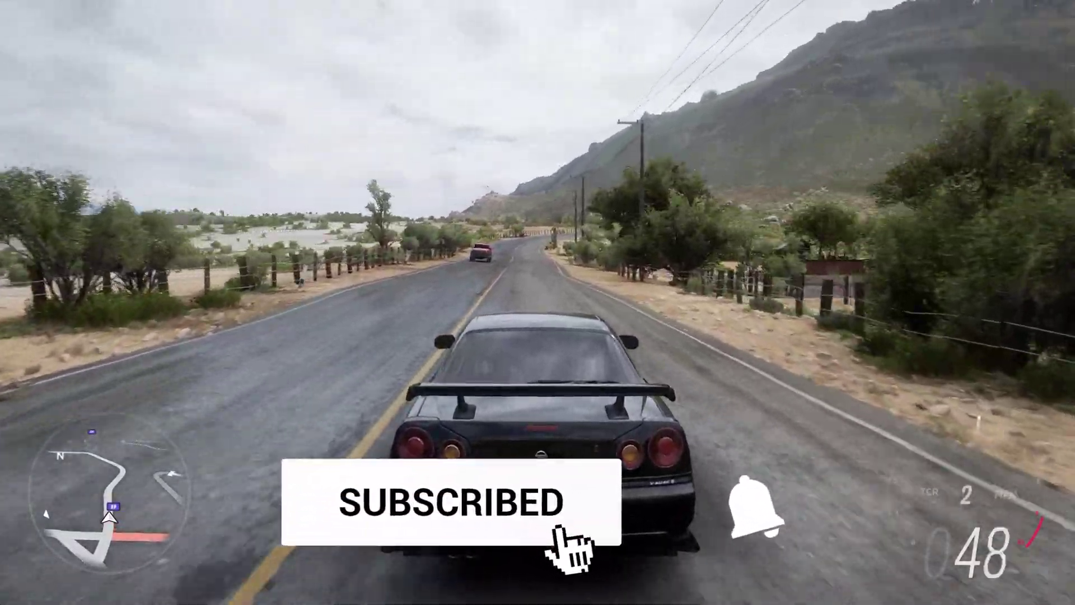
key("w")
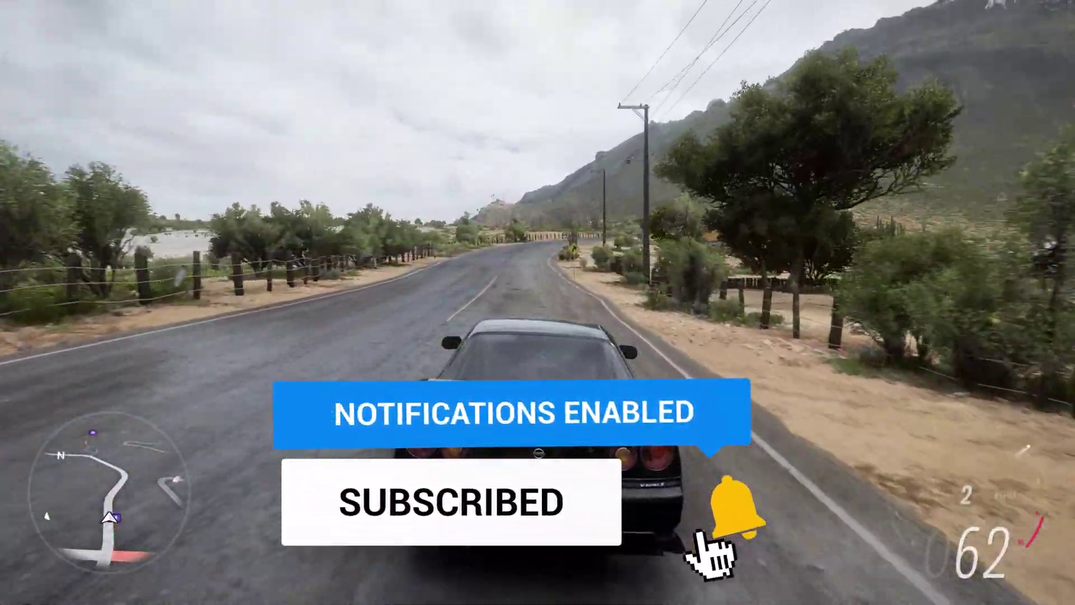
key("w")
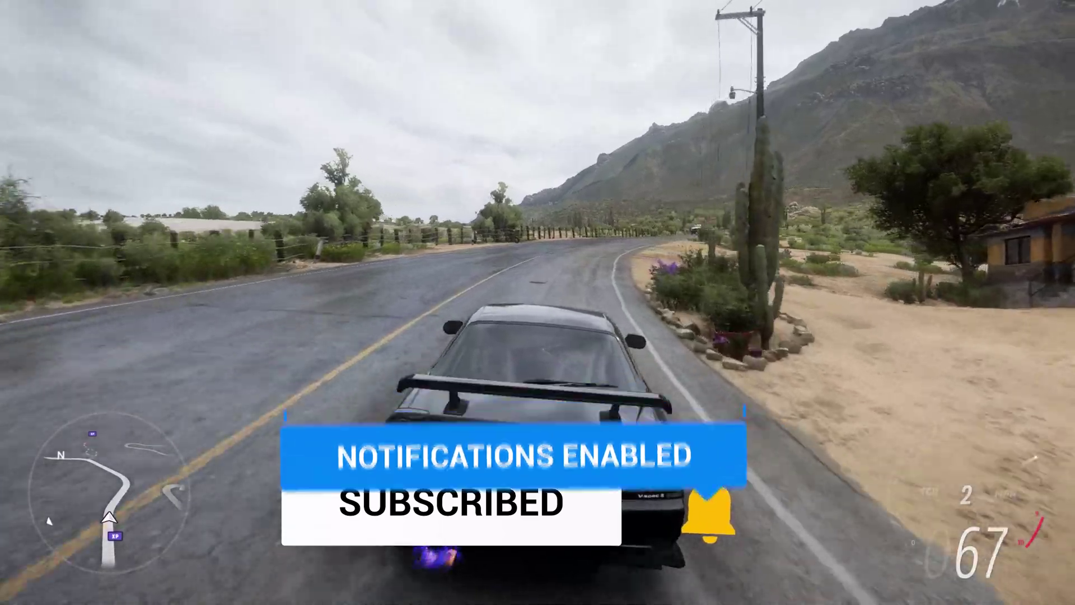
key("w")
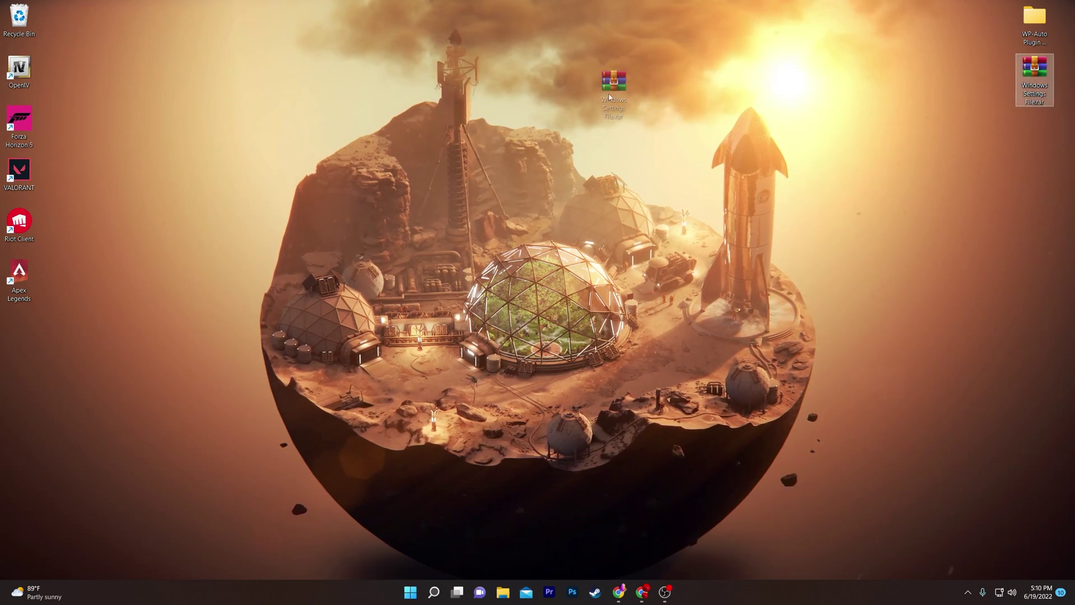
- Drag the Windows Settings File.rar icon from the right edge to the top centre of the desktop
left_click_drag(609, 96, 614, 87)
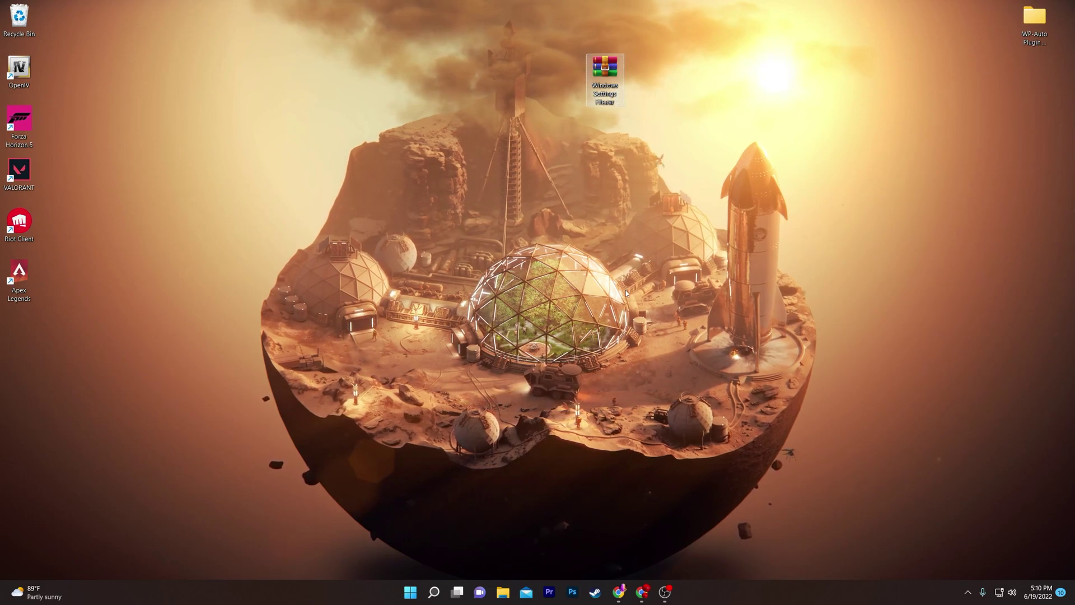
- Open the uptopacks.com Ultimate Power Plan post and scroll to its COMMAND FOR POWER PLAN section
left_click(641, 594)
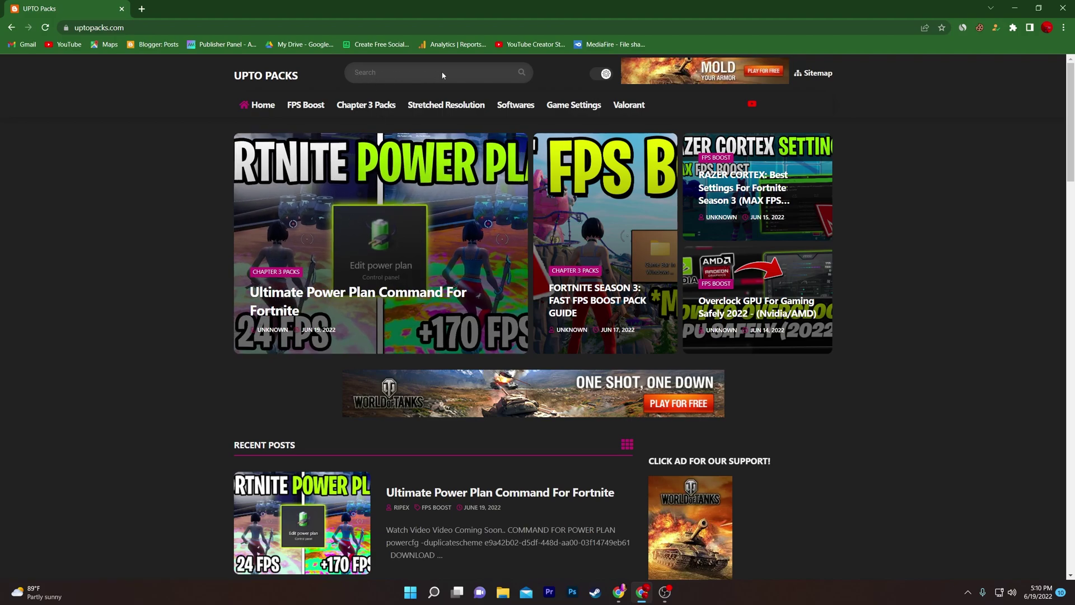
scroll(325, 129, "down", 5)
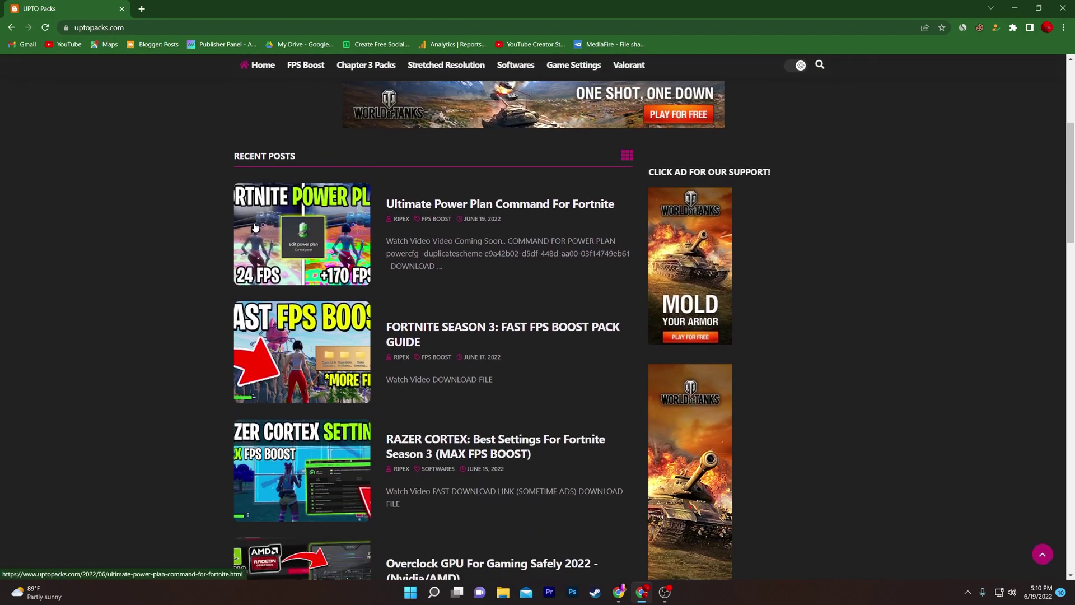
left_click(286, 228)
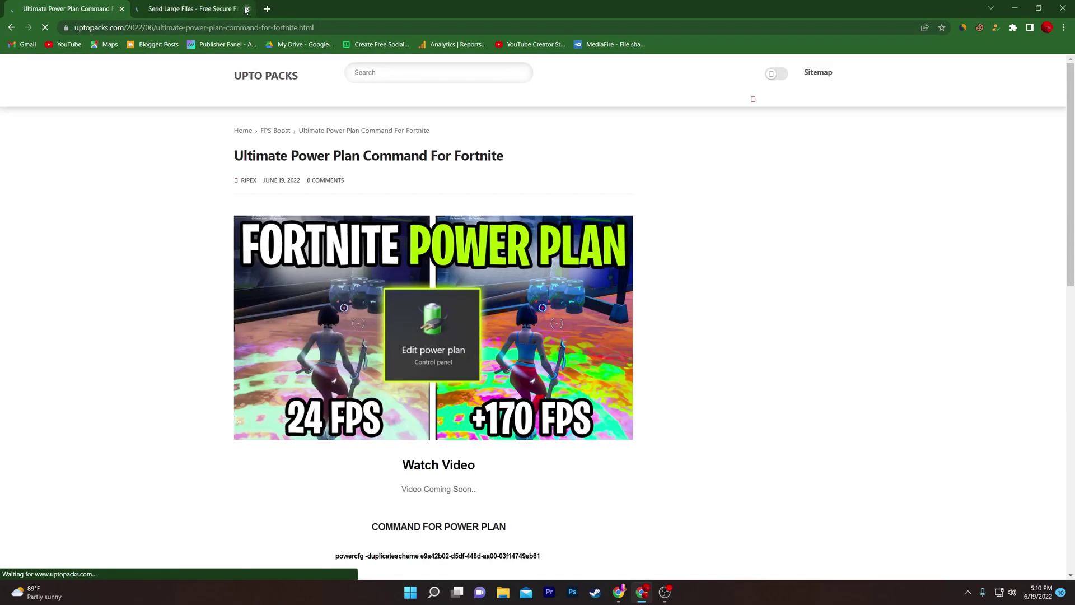
scroll(394, 172, "down", 4)
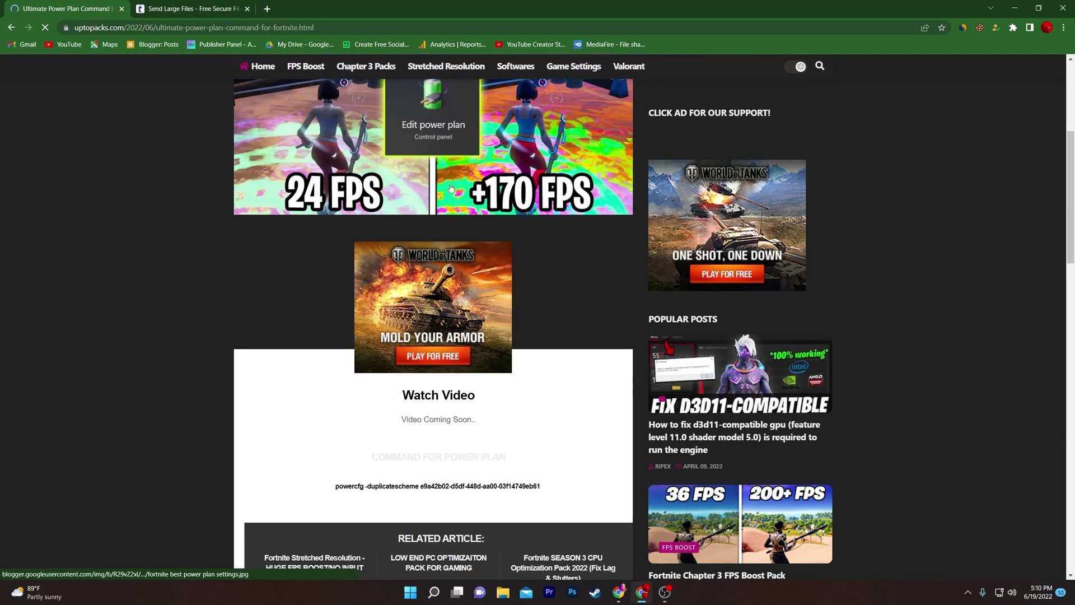
scroll(422, 180, "down", 2)
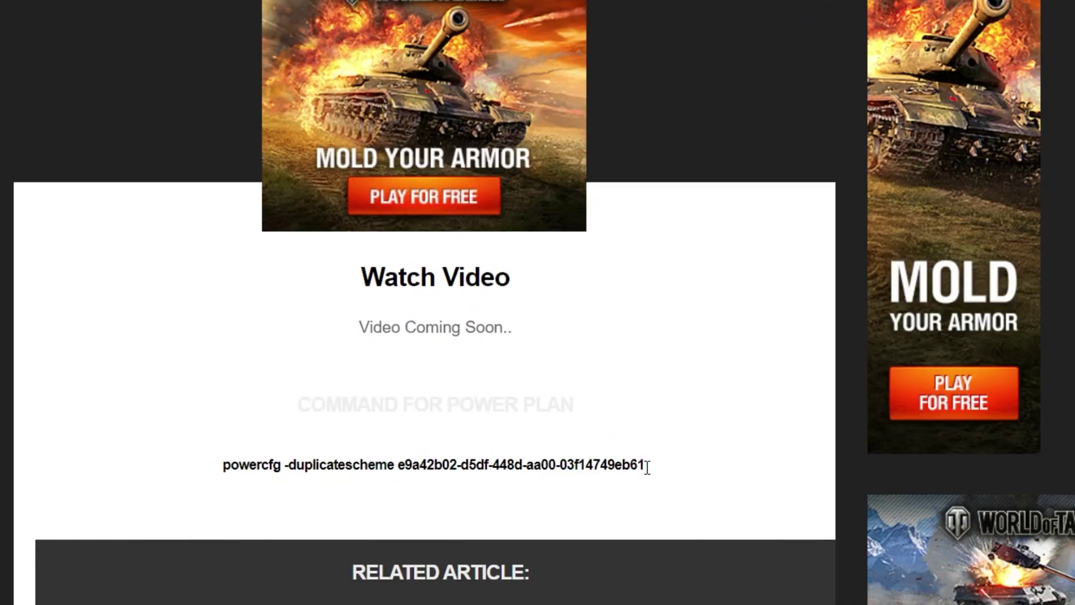
- Copy the powercfg -duplicatescheme command from the article to the clipboard
left_click_drag(647, 466, 236, 470)
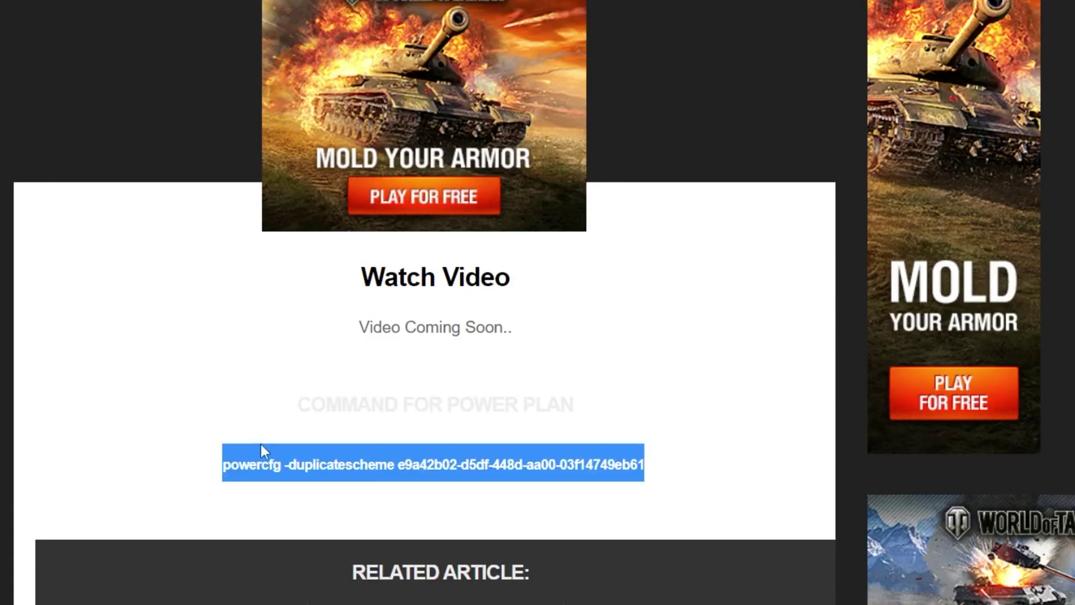
right_click(323, 466)
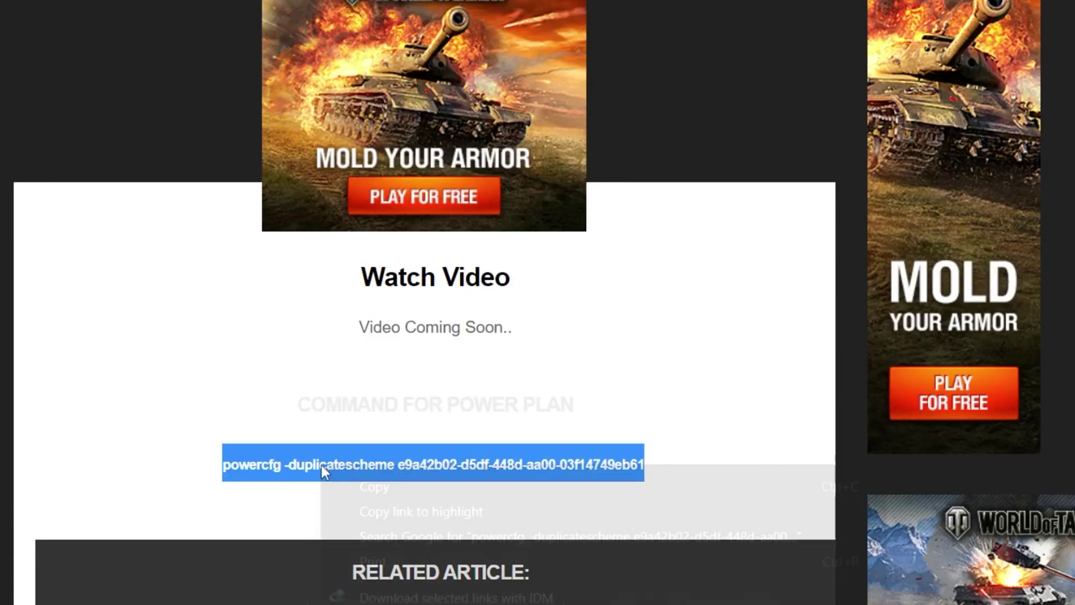
left_click(398, 486)
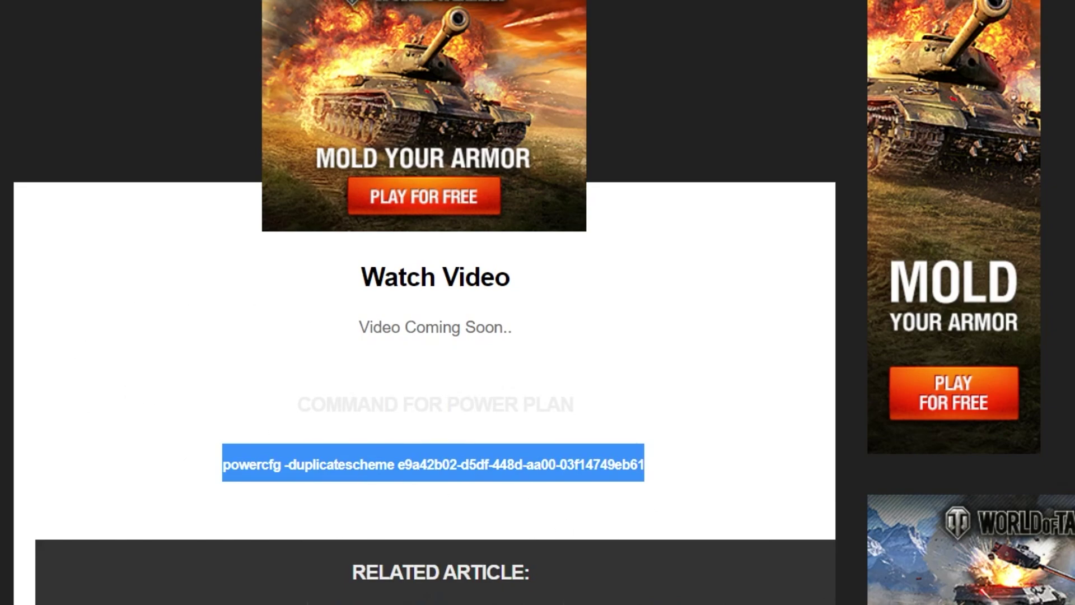
left_click(426, 598)
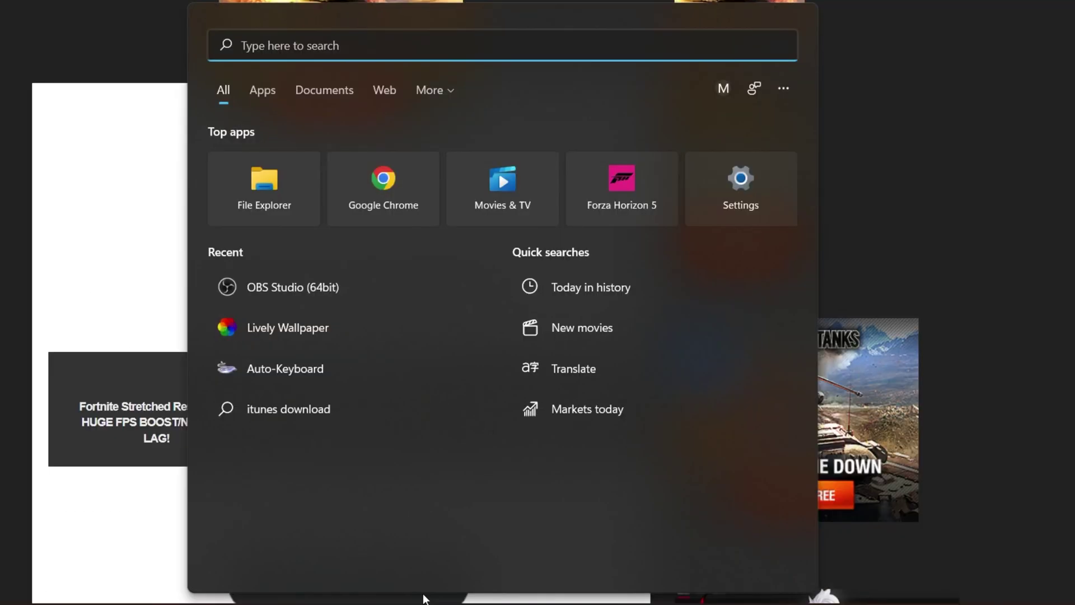
- Run the copied powercfg command in an administrator Command Prompt and highlight the Ultimate Performance result
type("cmd")
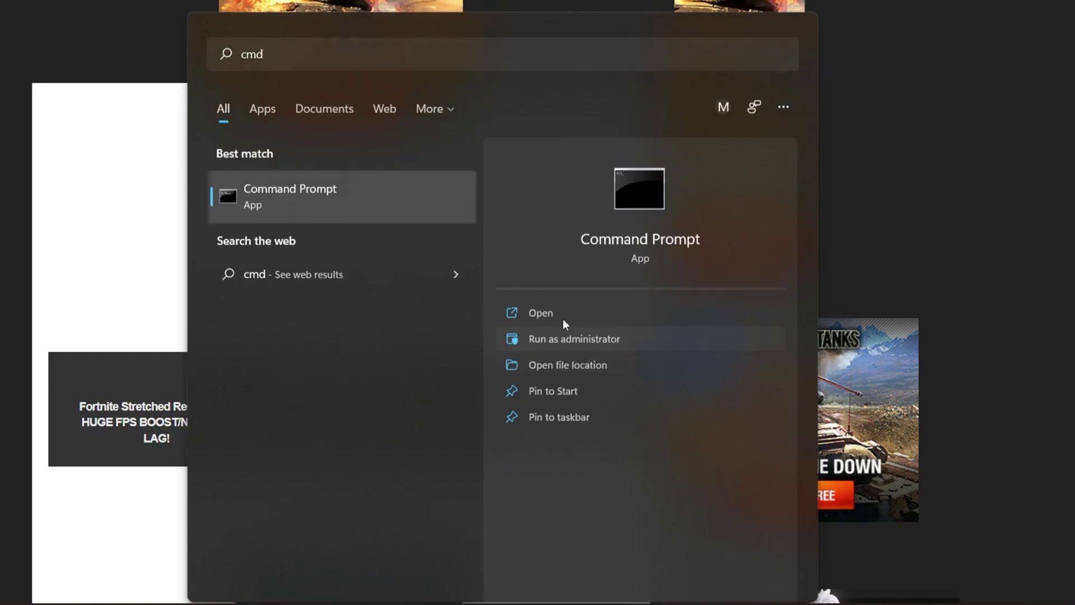
left_click(563, 320)
key("ctrl+v")
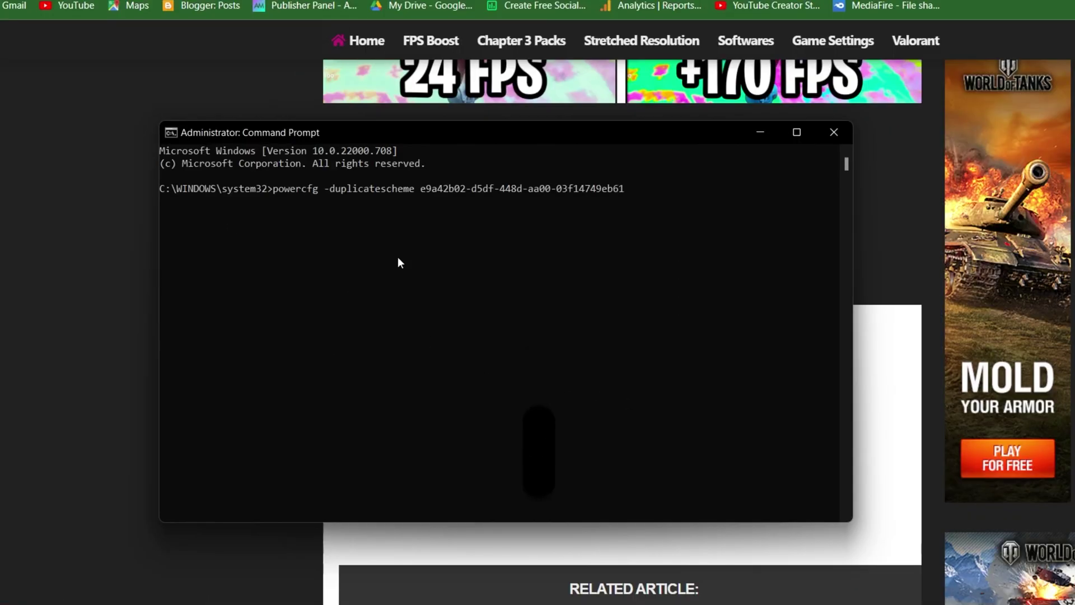
key("Return")
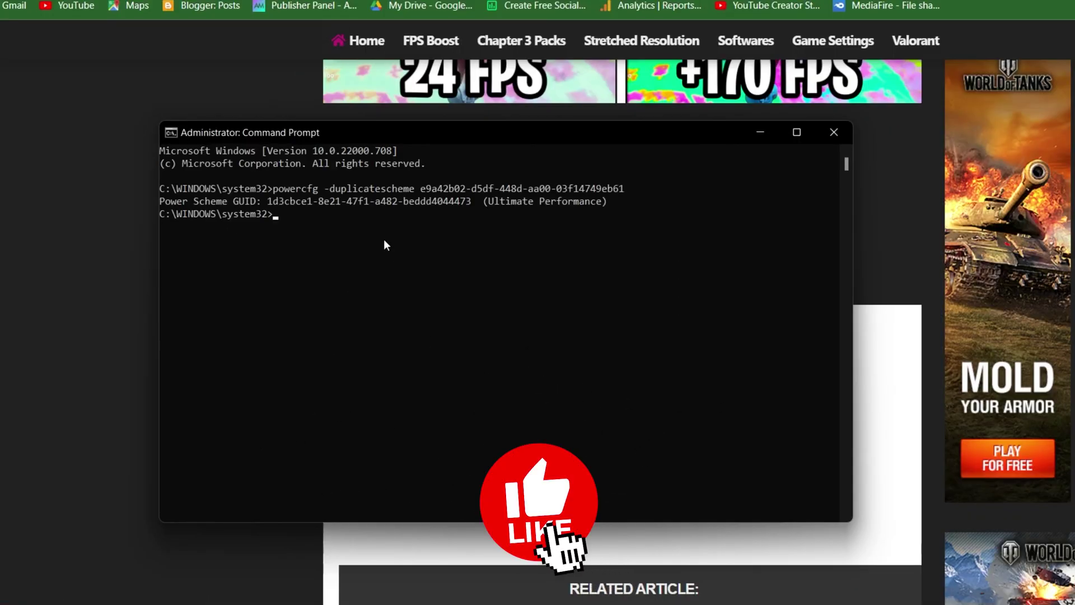
left_click_drag(537, 121, 527, 82)
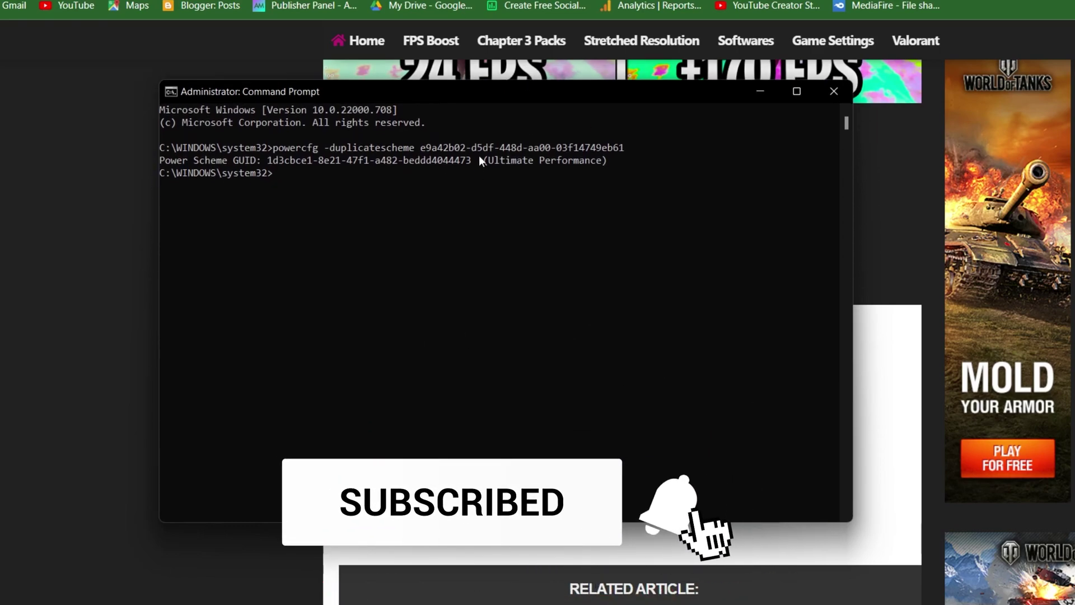
left_click_drag(479, 160, 609, 167)
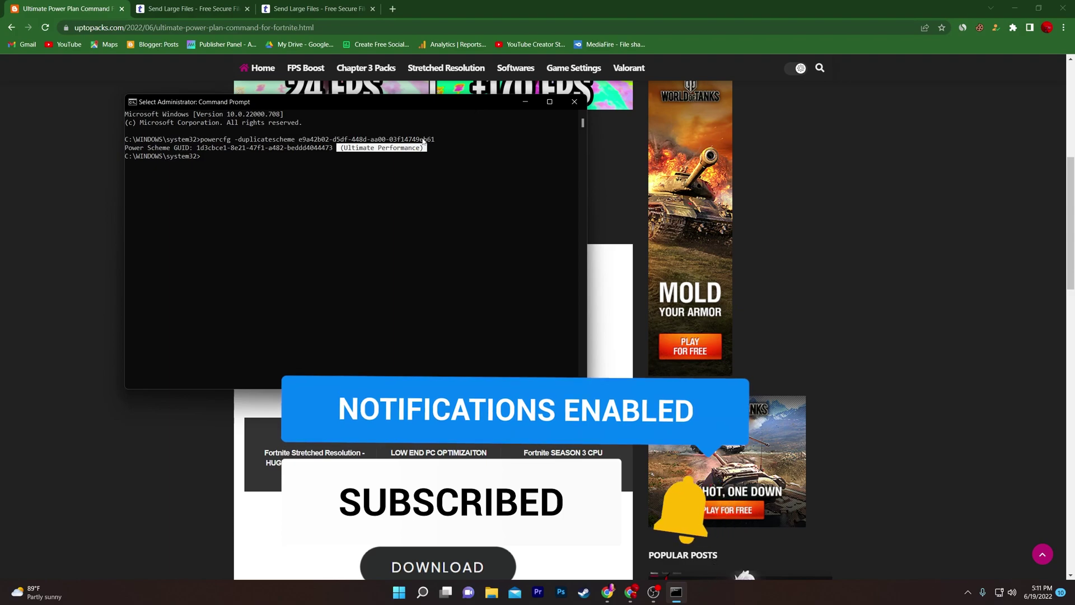
- Close Command Prompt, open the MediaFire page for Windows Settings File.rar, and minimise Chrome
left_click(565, 103)
scroll(396, 241, "down", 5)
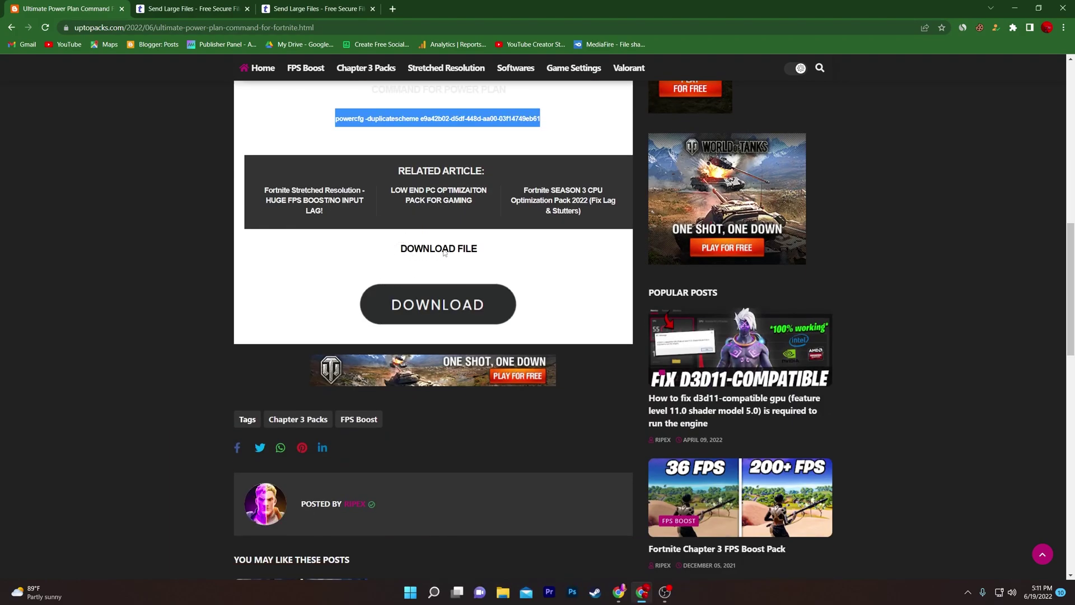
left_click(429, 304)
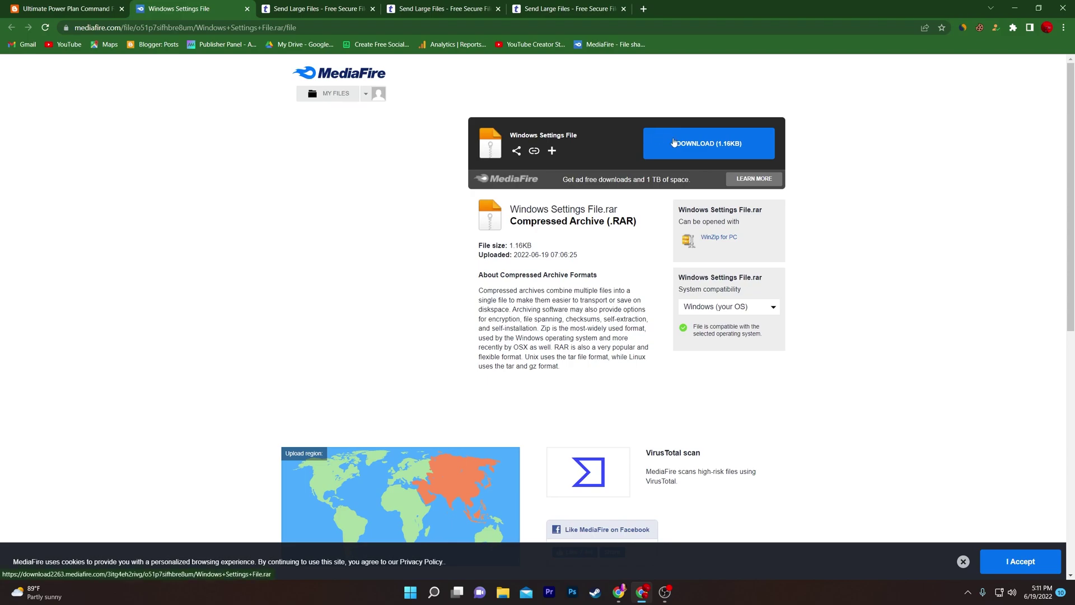
left_click(1015, 7)
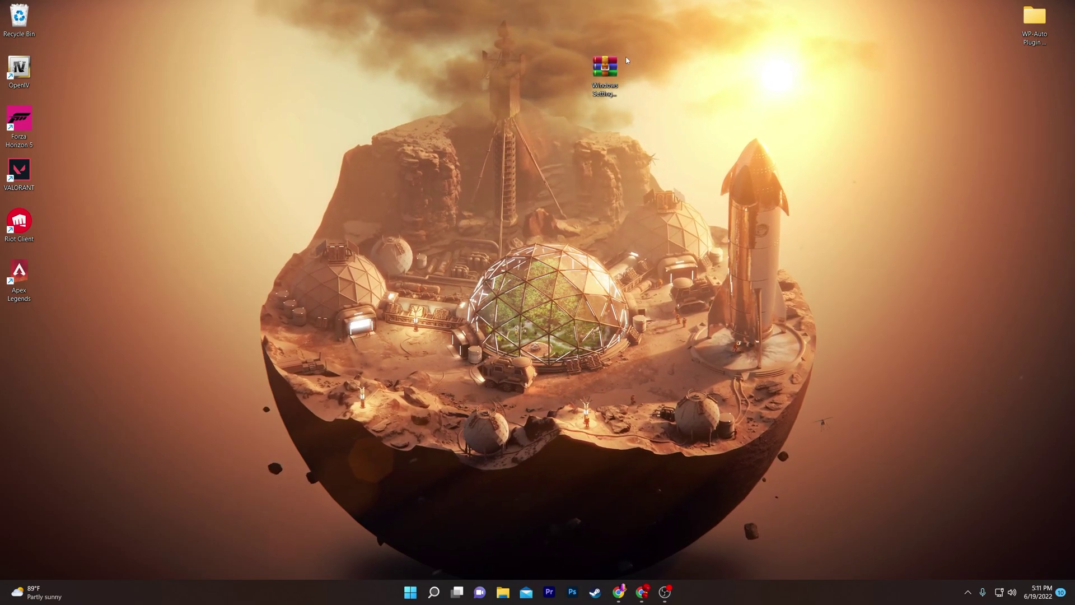
- Extract the Windows Settings File folder from the .rar onto the desktop and open it to its four files
double_click(605, 68)
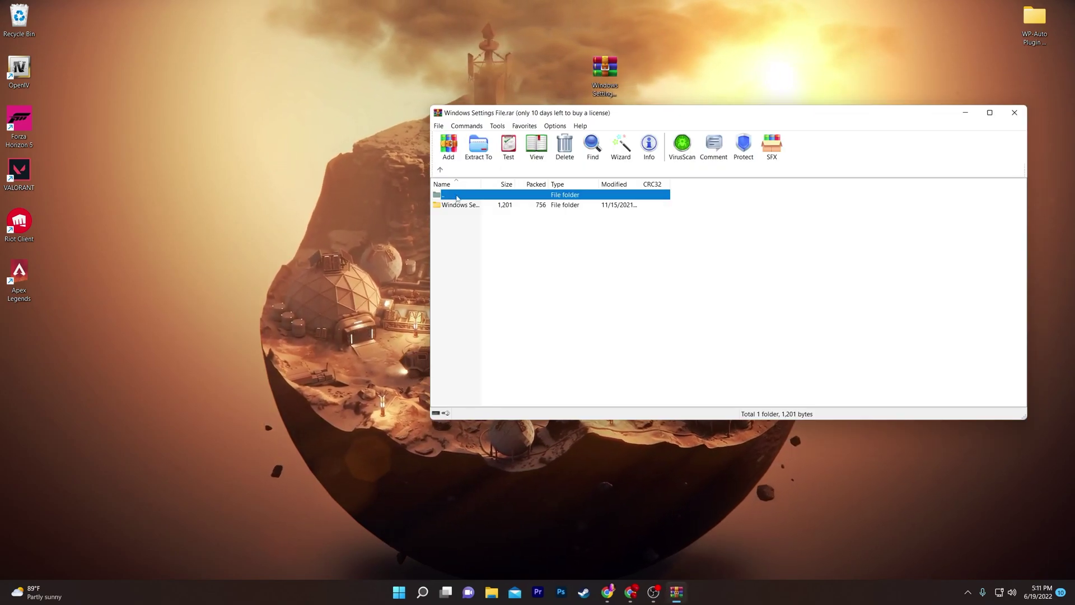
left_click_drag(459, 204, 683, 73)
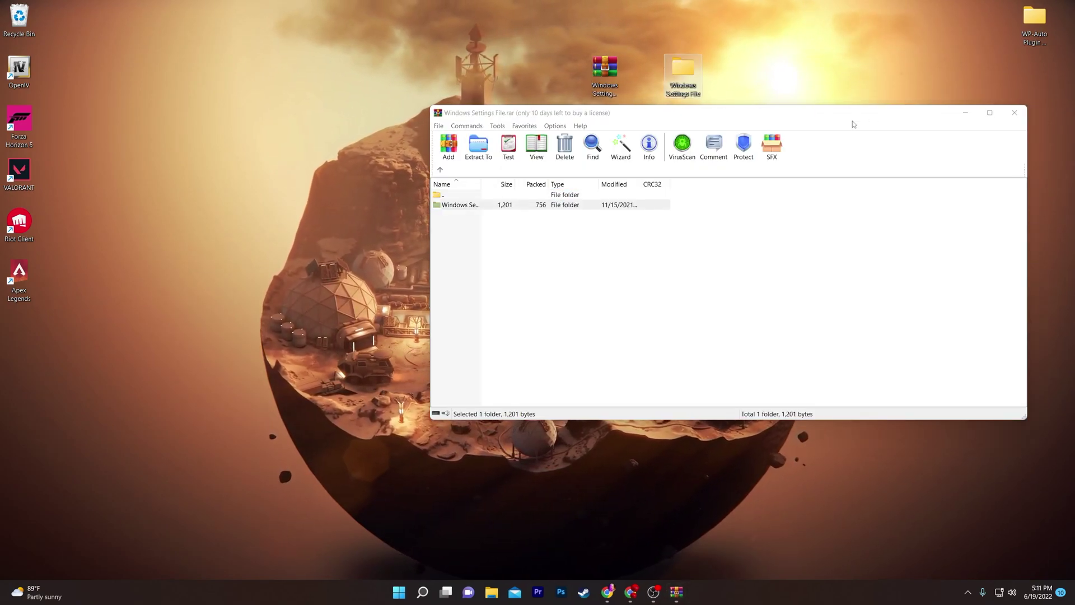
left_click(1013, 113)
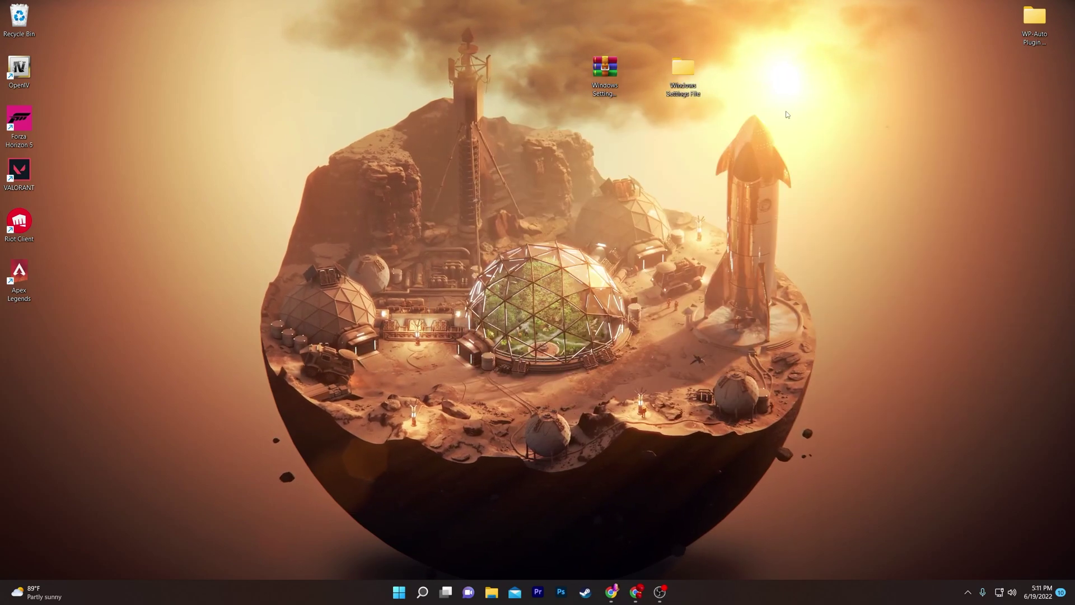
double_click(682, 78)
left_click_drag(206, 178, 276, 53)
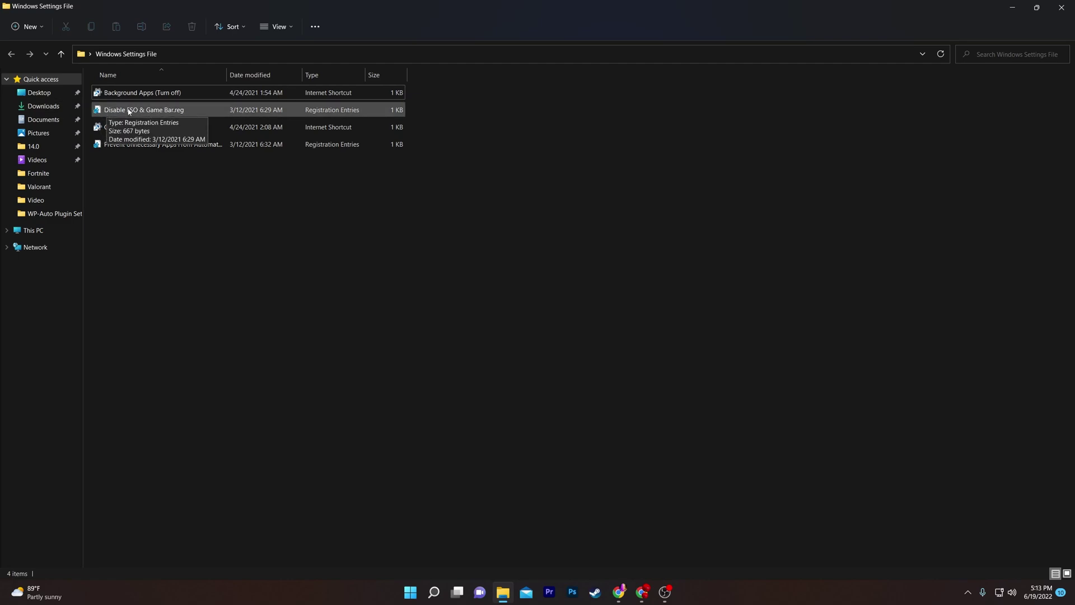
- Merge Disable FSO & Game Bar.reg into the registry and confirm Game Mode is On
double_click(157, 111)
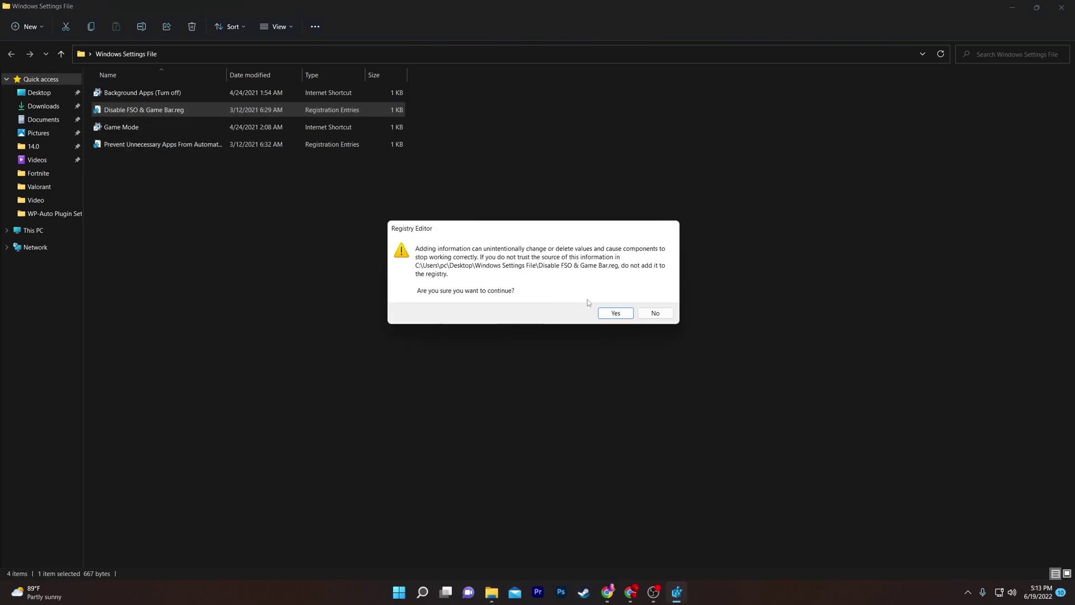
left_click(608, 313)
left_click(656, 296)
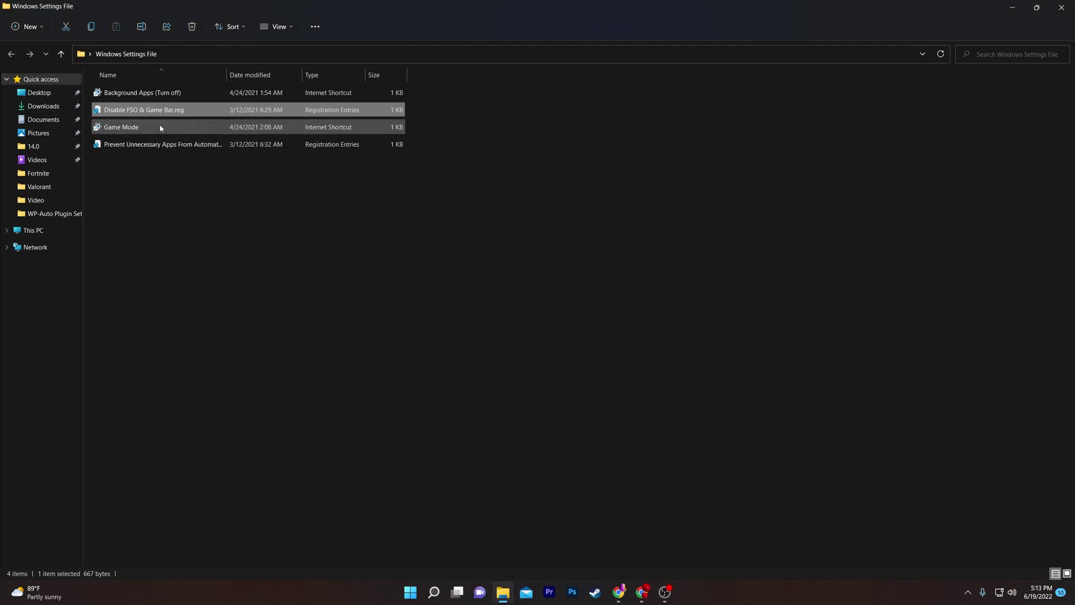
double_click(129, 127)
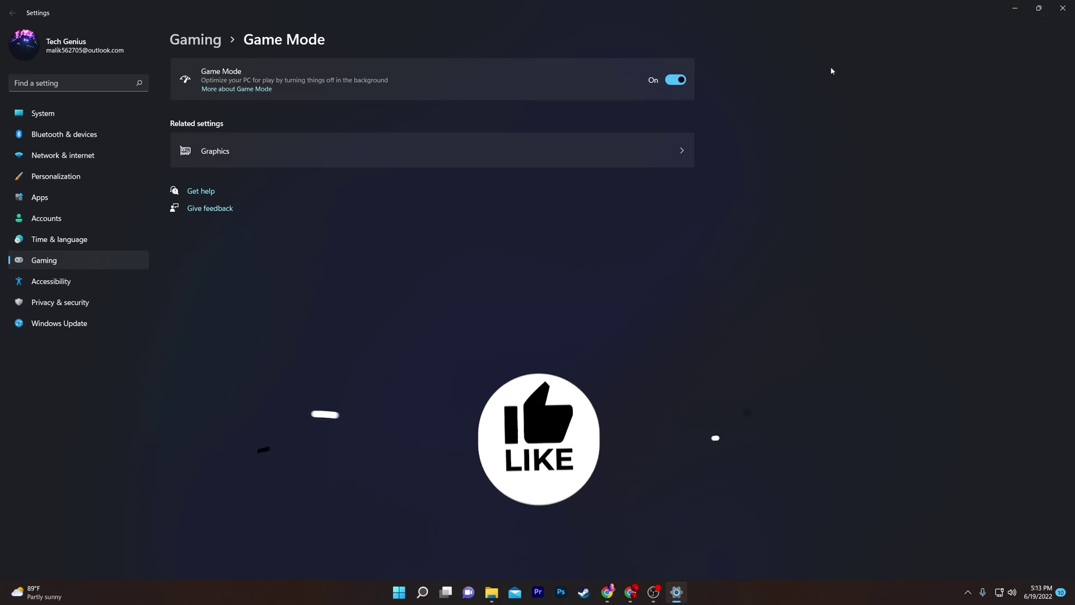
left_click(1062, 7)
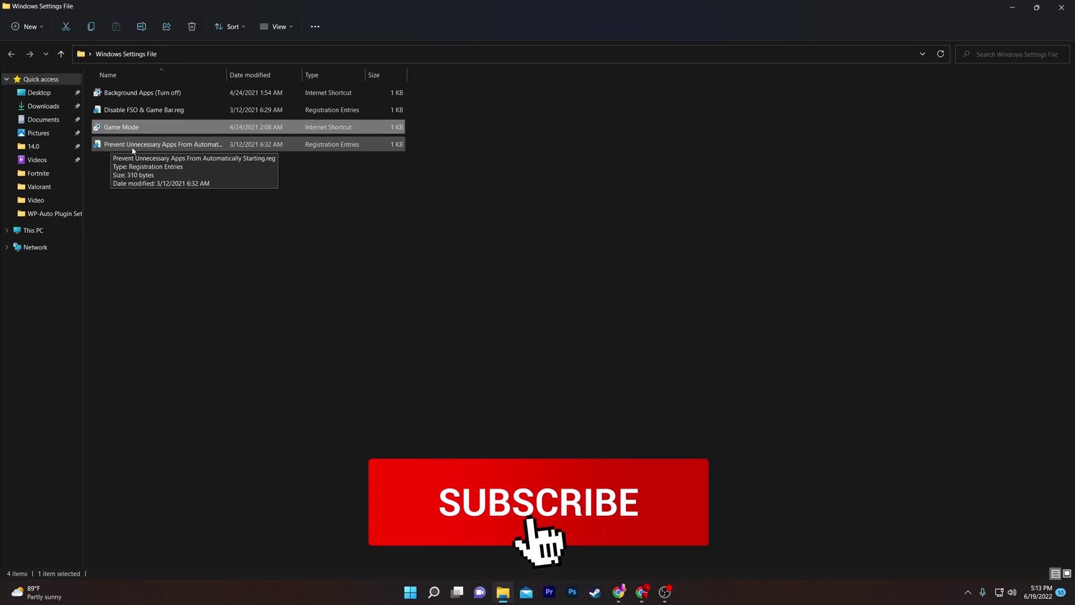
- Merge the Prevent Unnecessary Apps registry file and close the Windows Settings File folder
double_click(207, 145)
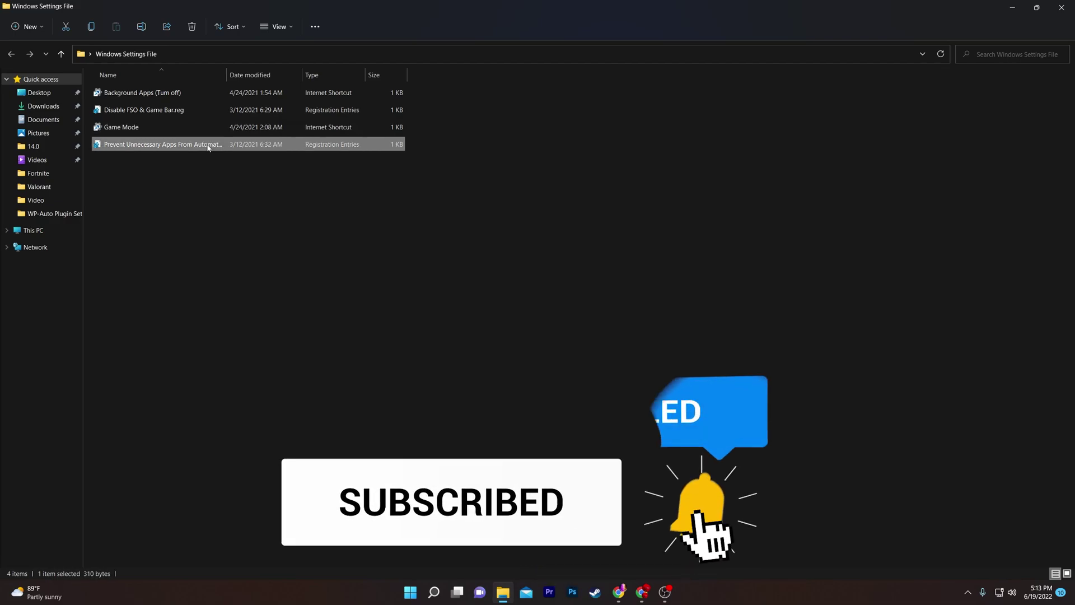
left_click(610, 309)
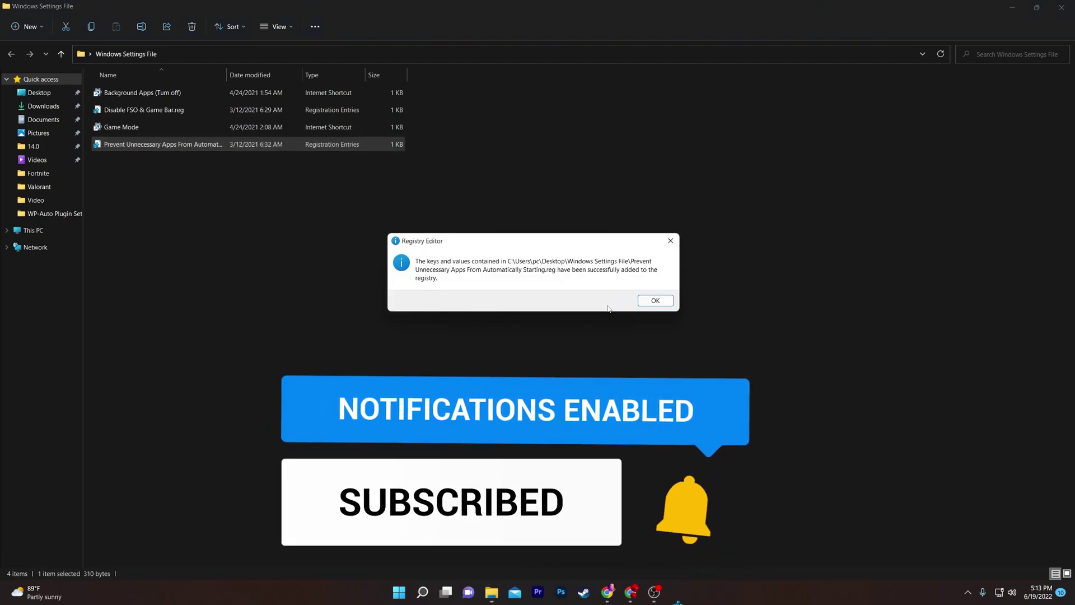
left_click(655, 300)
left_click(1013, 8)
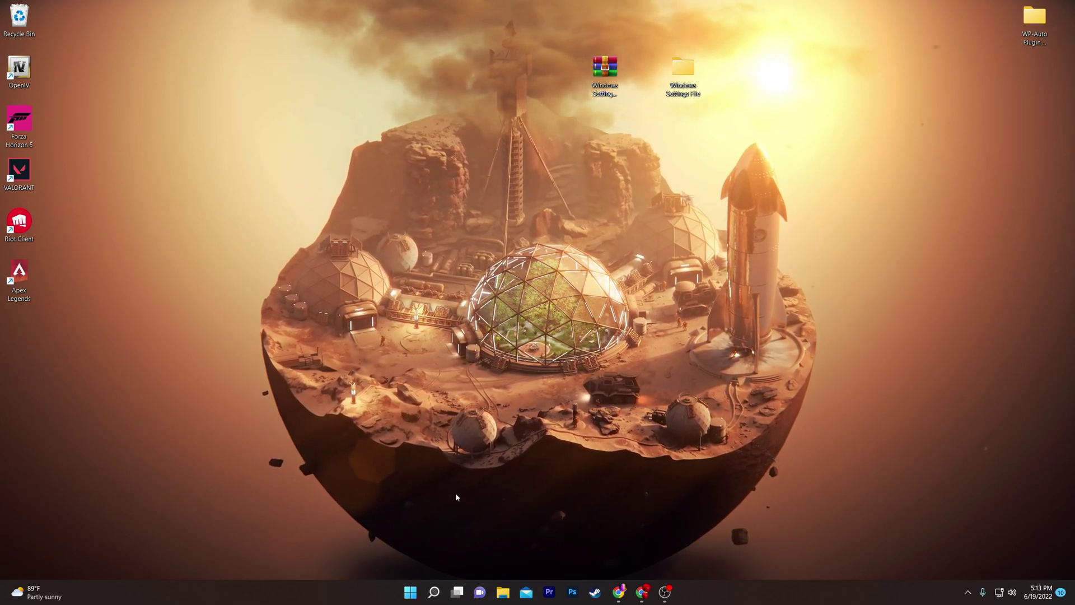
- Search 'power sett', reach Power Options and select the Ultimate Performance plan
left_click(439, 595)
type("power sett")
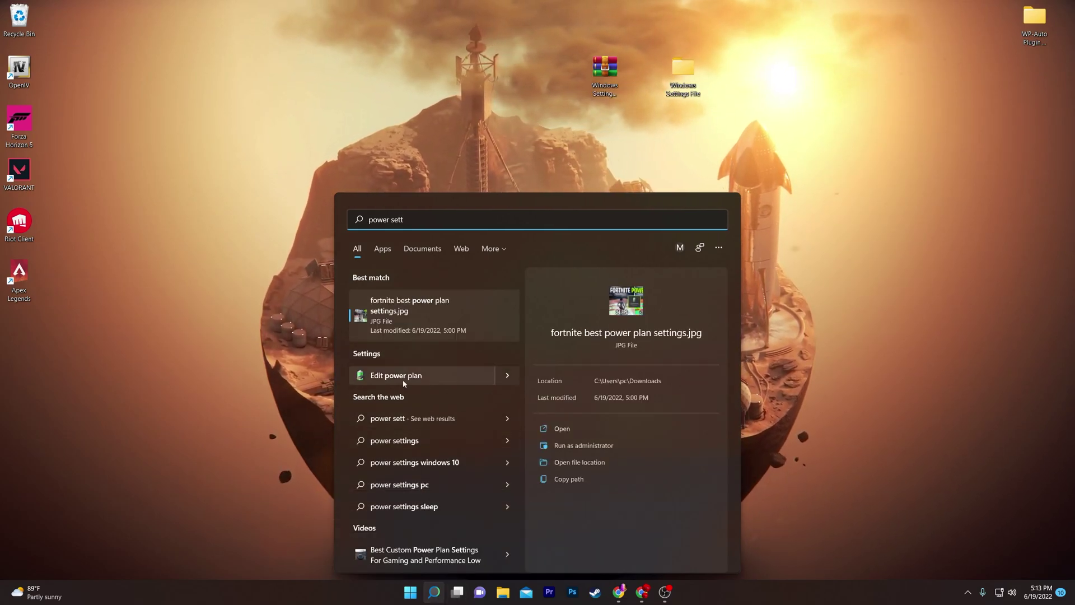
left_click(429, 380)
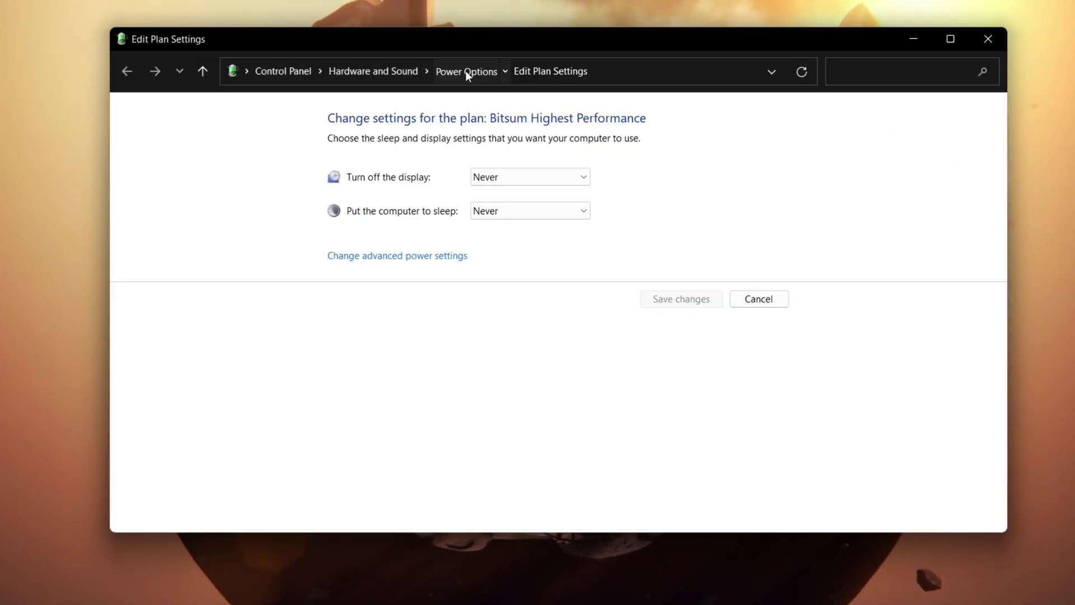
left_click(490, 149)
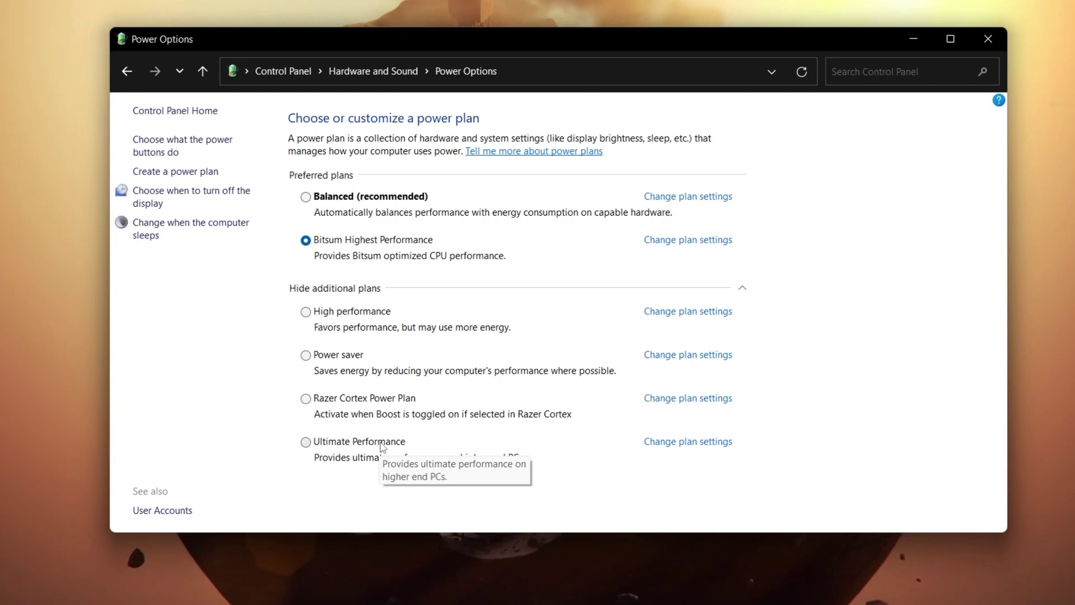
left_click(305, 442)
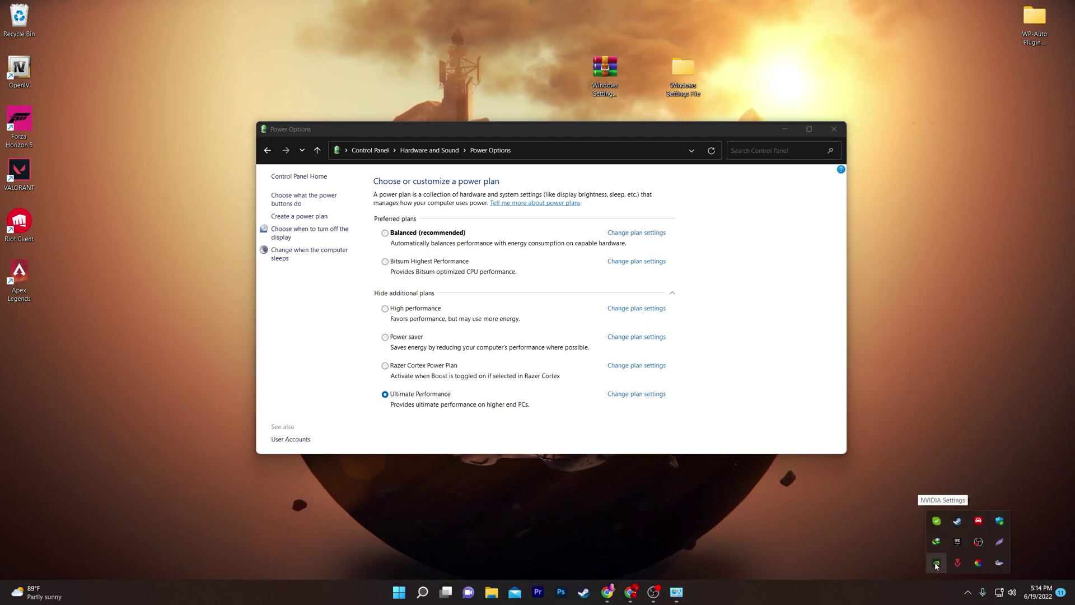
- In ParkControl, make Ultimate Performance active with core parking disabled on AC and battery, then apply
double_click(1000, 521)
left_click(507, 116)
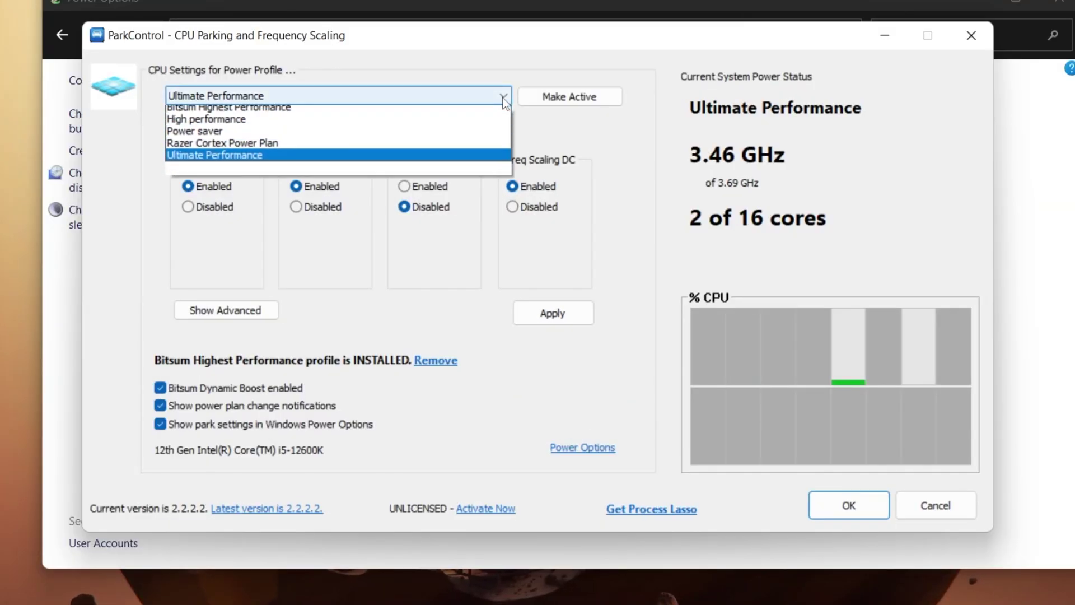
left_click(194, 173)
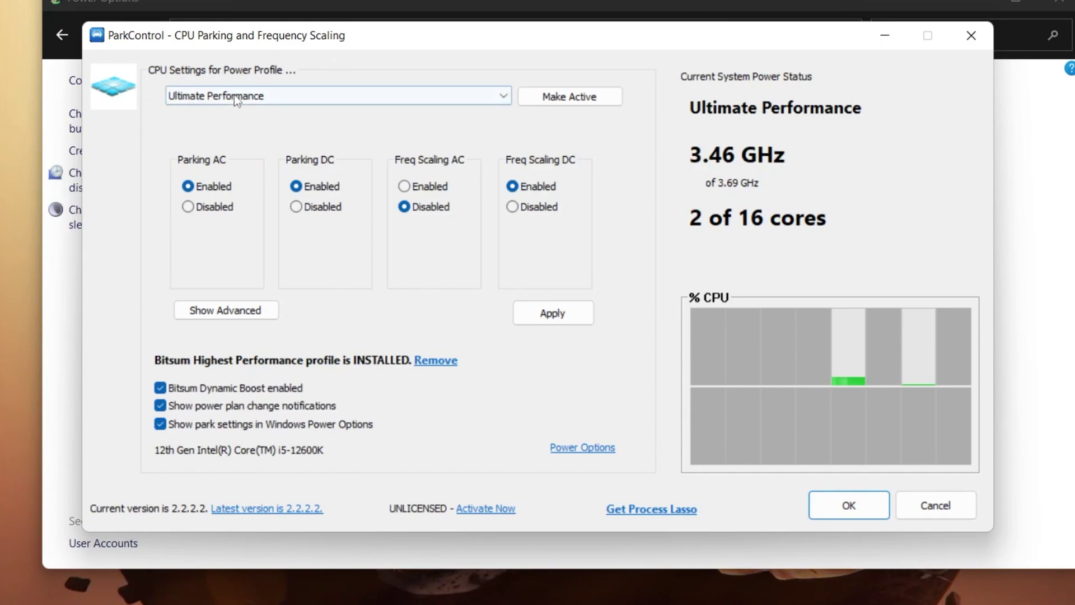
left_click(558, 99)
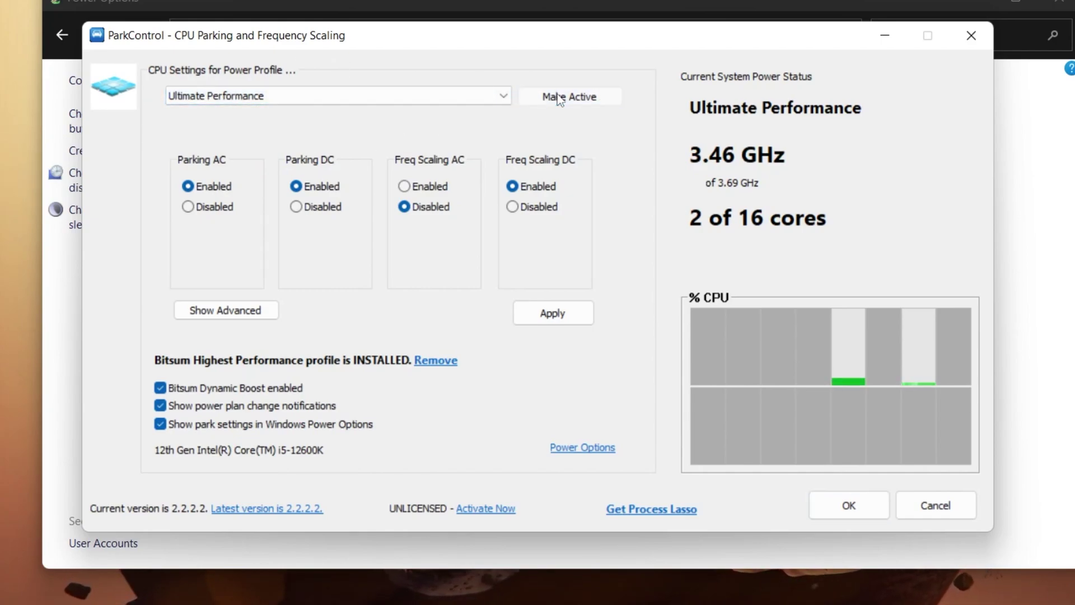
left_click(188, 206)
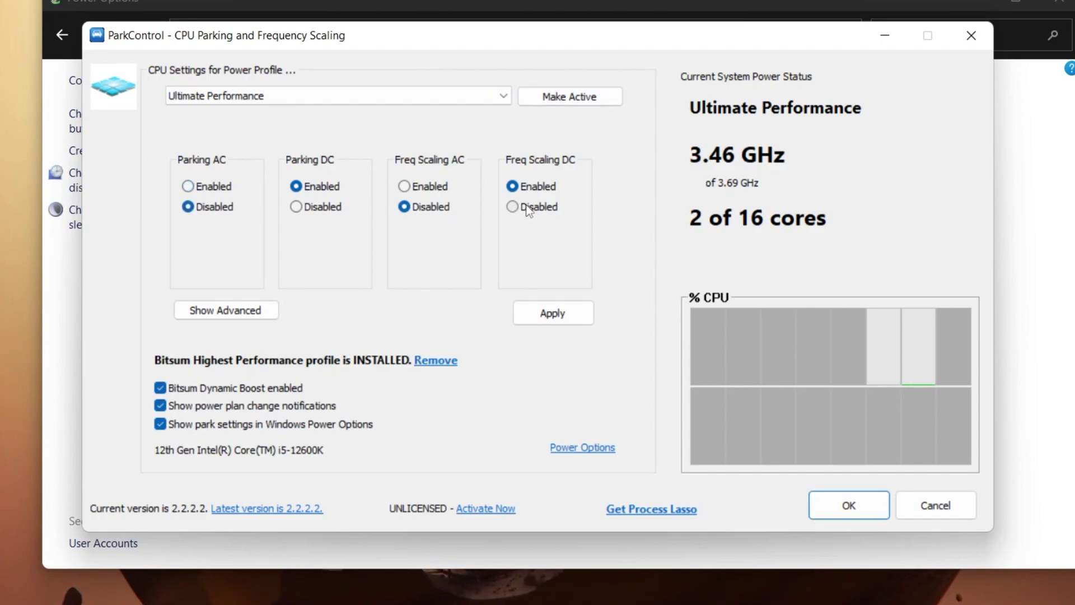
left_click(328, 208)
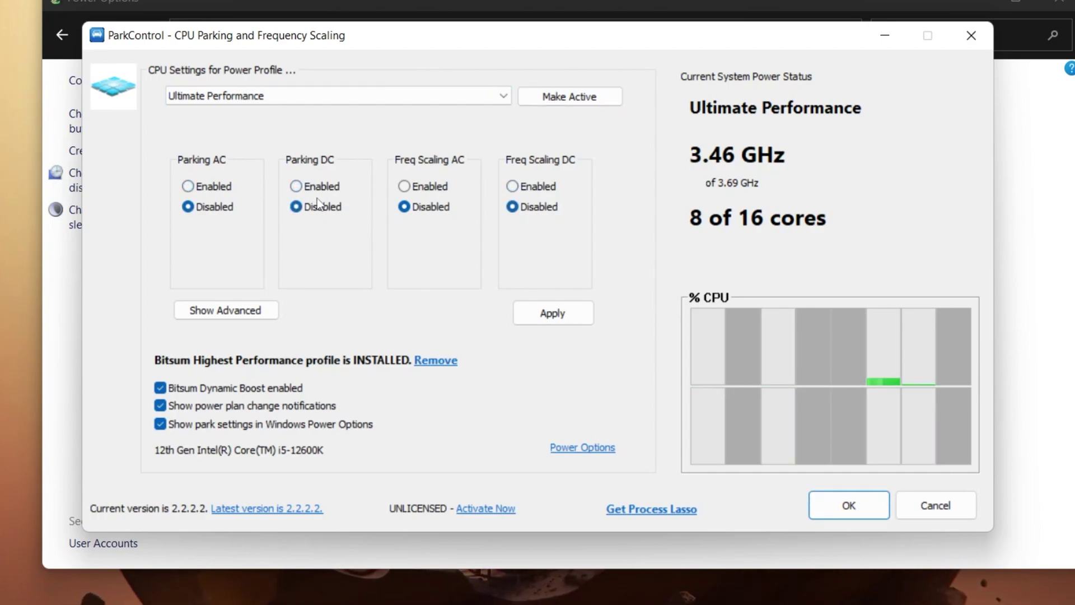
left_click(560, 316)
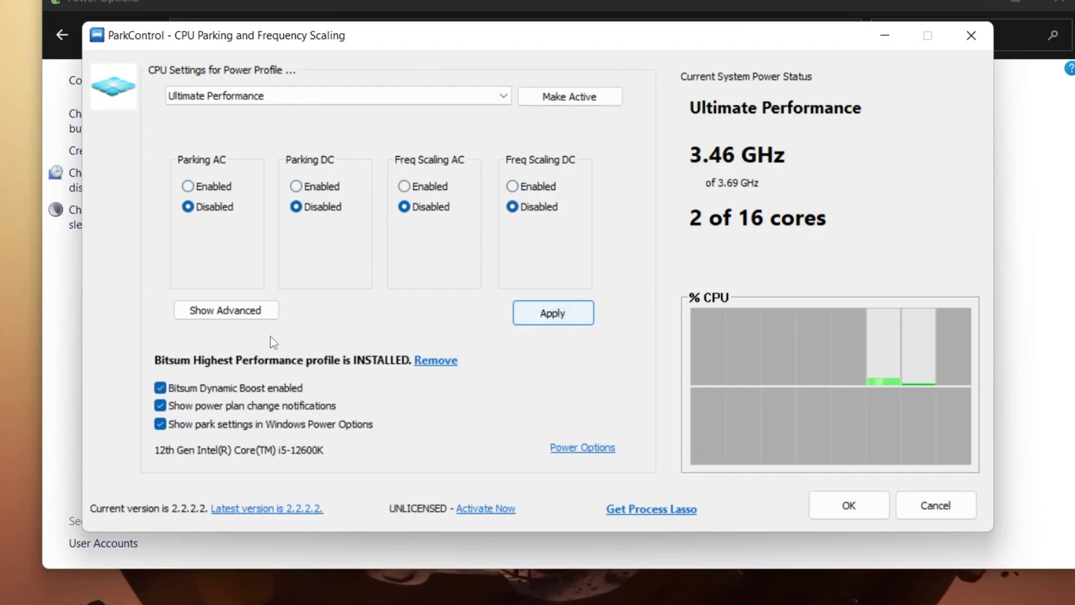
left_click(849, 507)
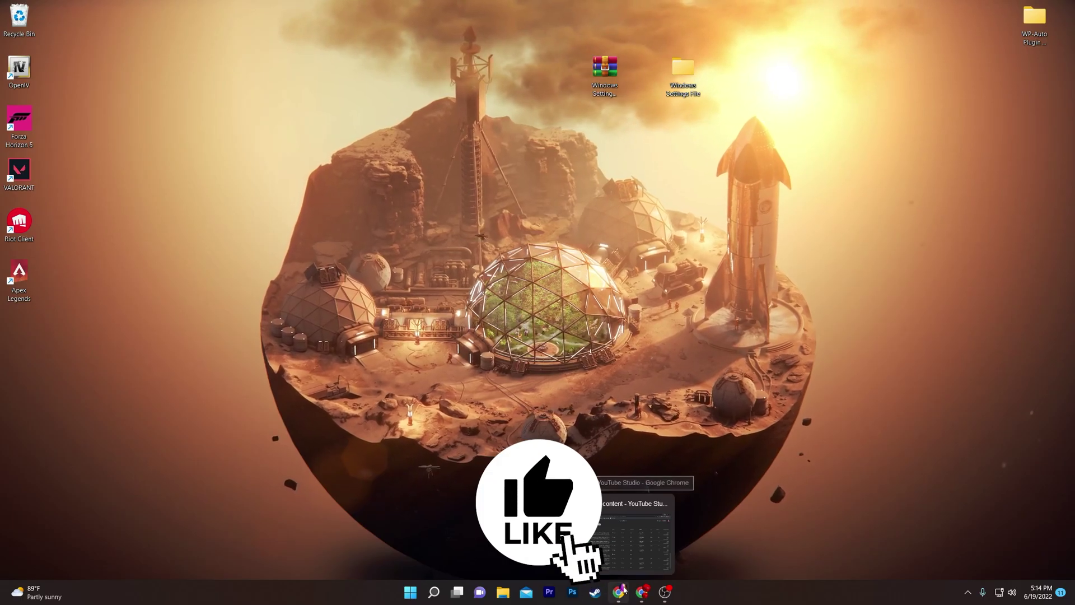
- Search uptopacks.com for 'park control' to list the two Park Control download posts, then minimize Chrome
left_click(623, 591)
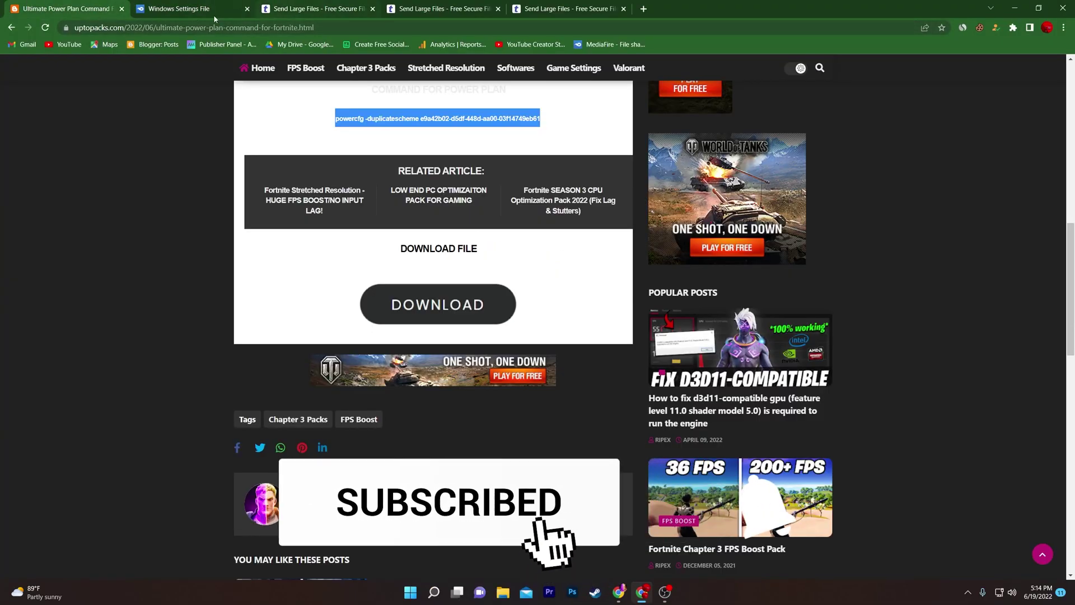
scroll(324, 144, "up", 10)
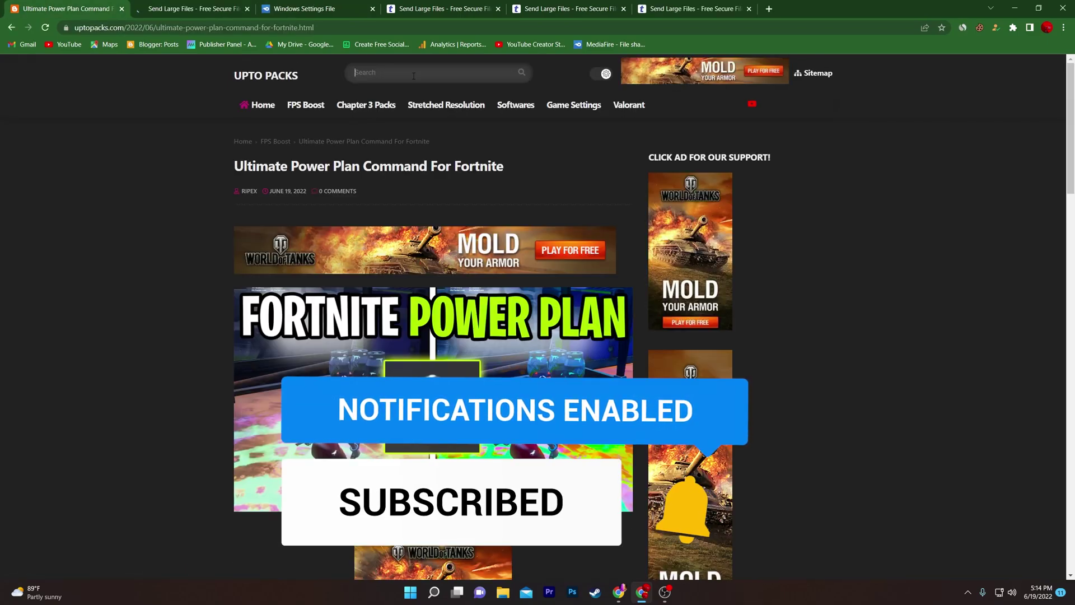
left_click(414, 73)
type("park cont")
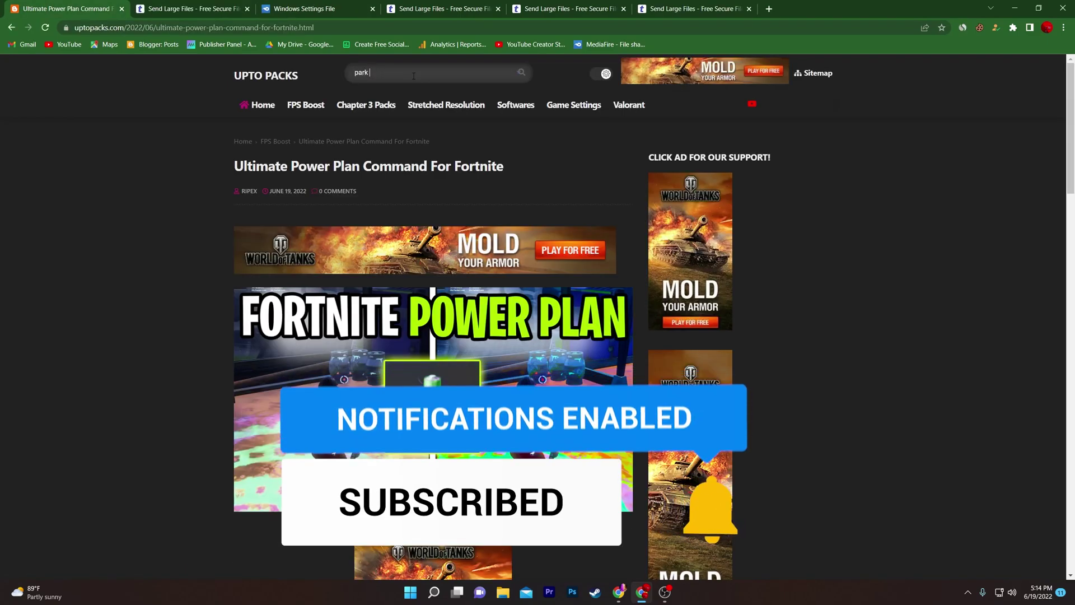
type("rol")
key("Return")
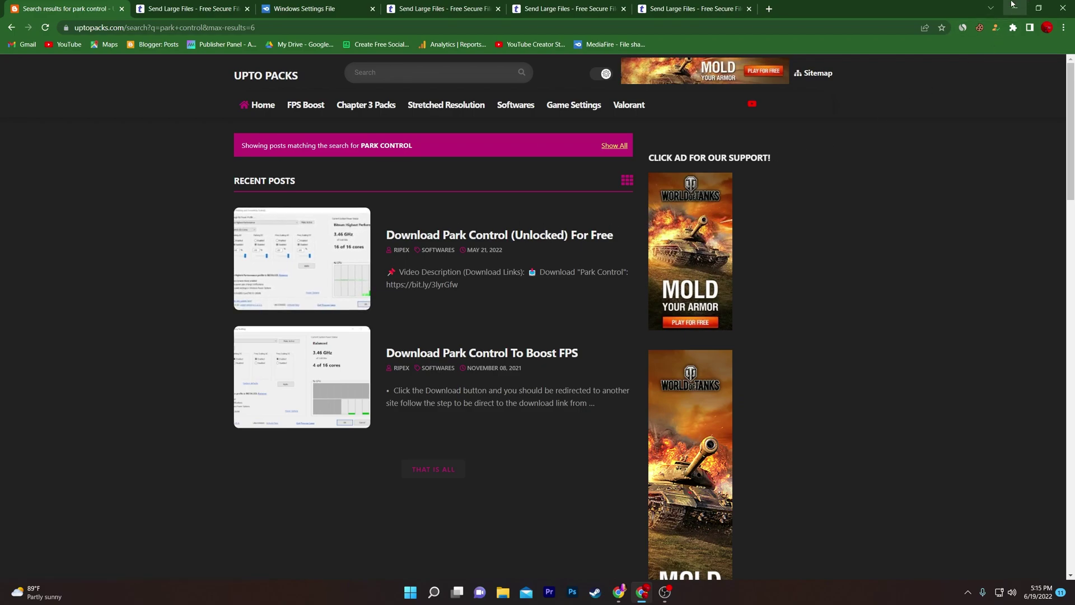
left_click(1013, 7)
left_click(1013, 7)
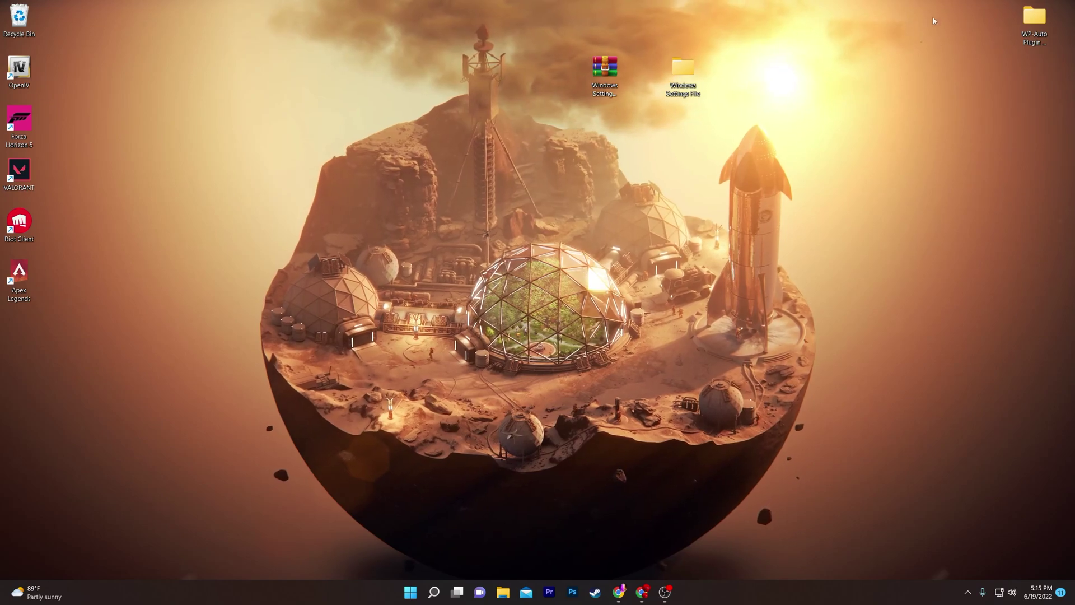